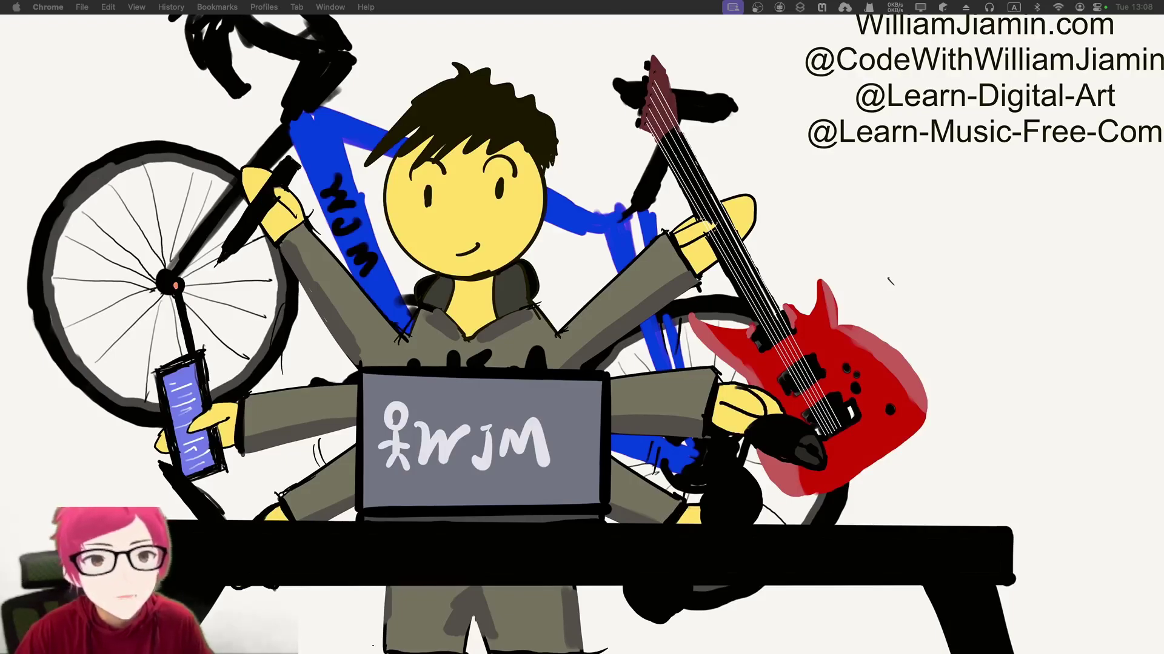
# Delete the default cube so only the camera and light remain.
pyautogui.press('super+Tab')
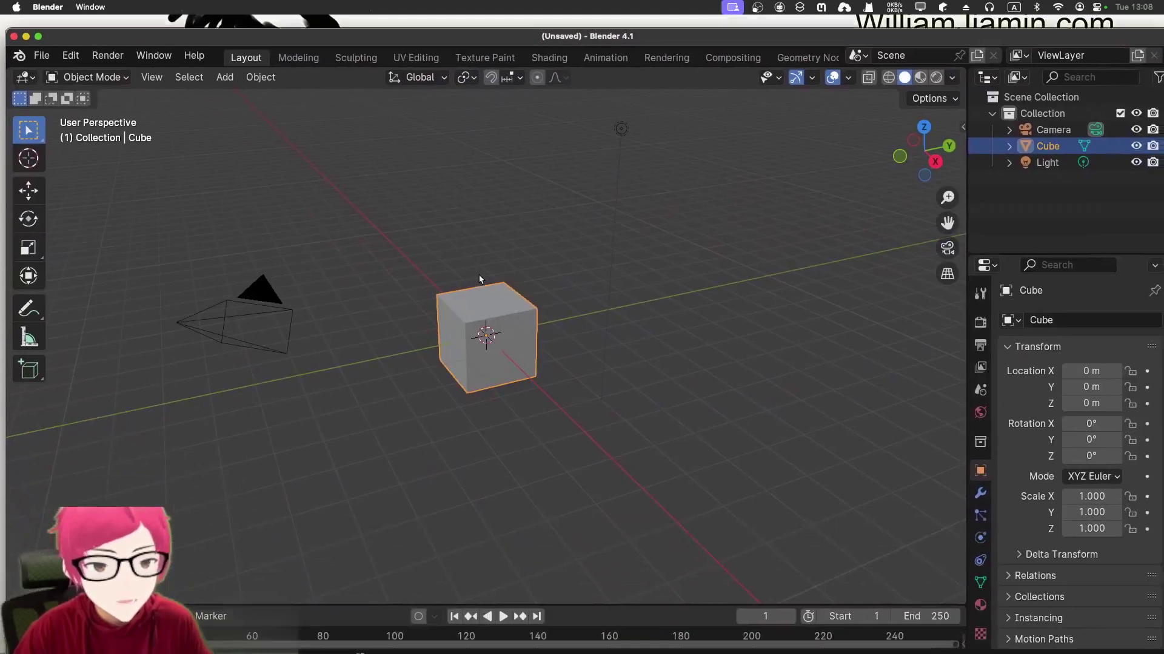
pyautogui.click(463, 373)
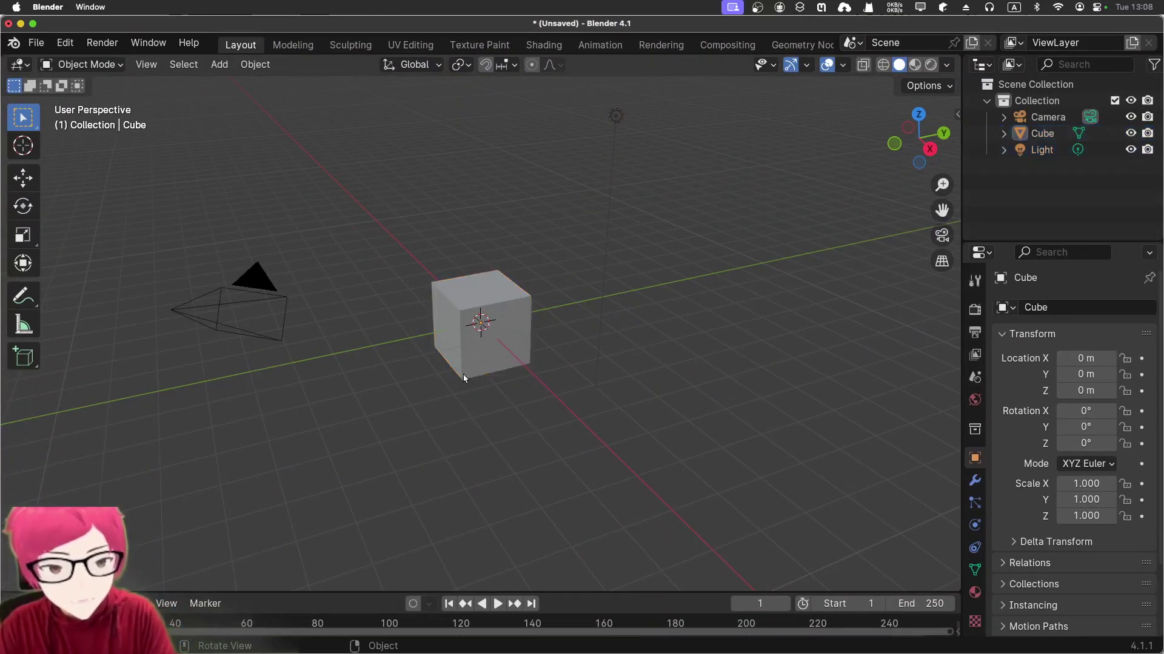
pyautogui.click(479, 352)
pyautogui.press('x')
pyautogui.click(476, 353)
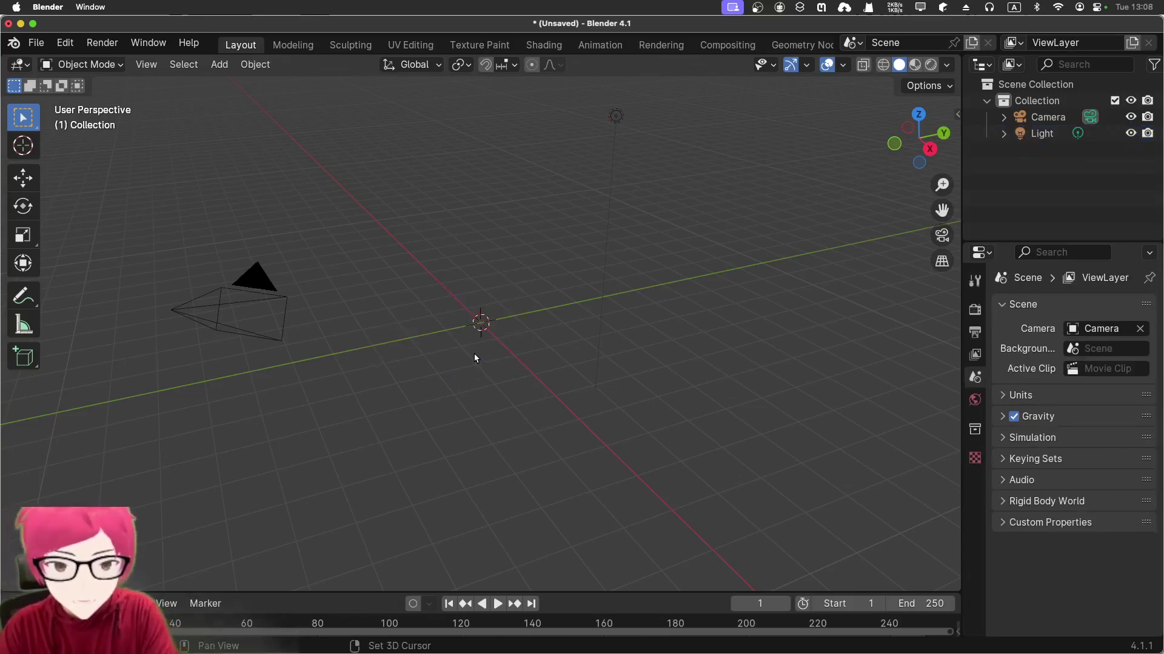
# Show the Screencast Keys settings in the viewport sidebar.
pyautogui.hotkey('shift', 'a')
pyautogui.press('Escape')
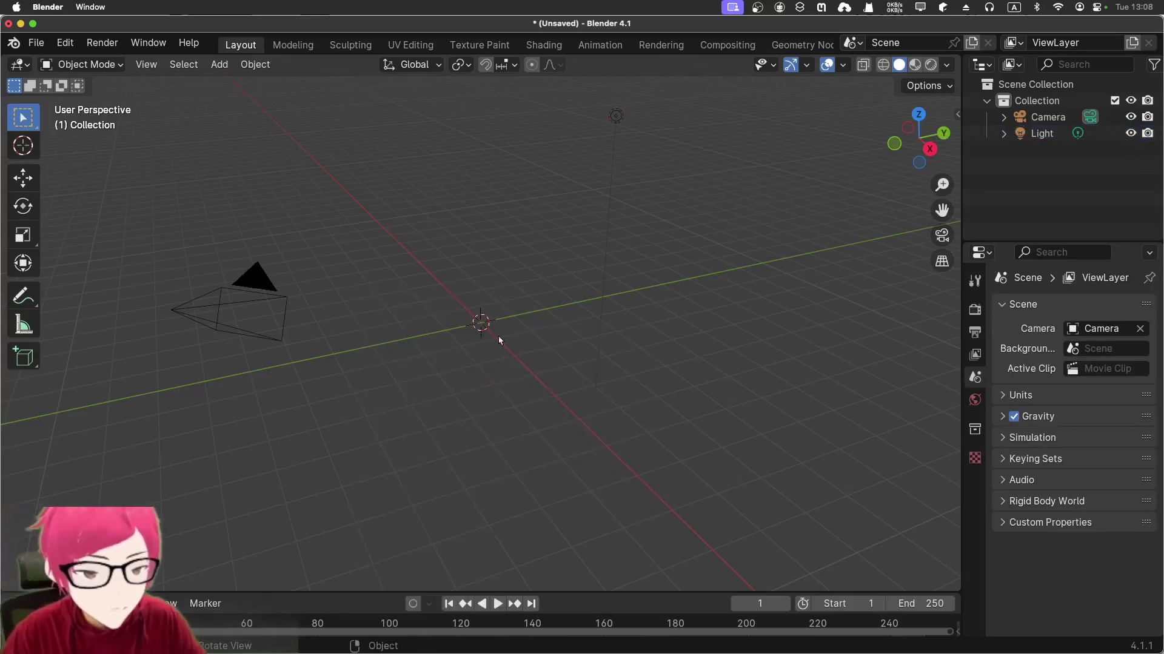
pyautogui.hotkey('shift', 'a')
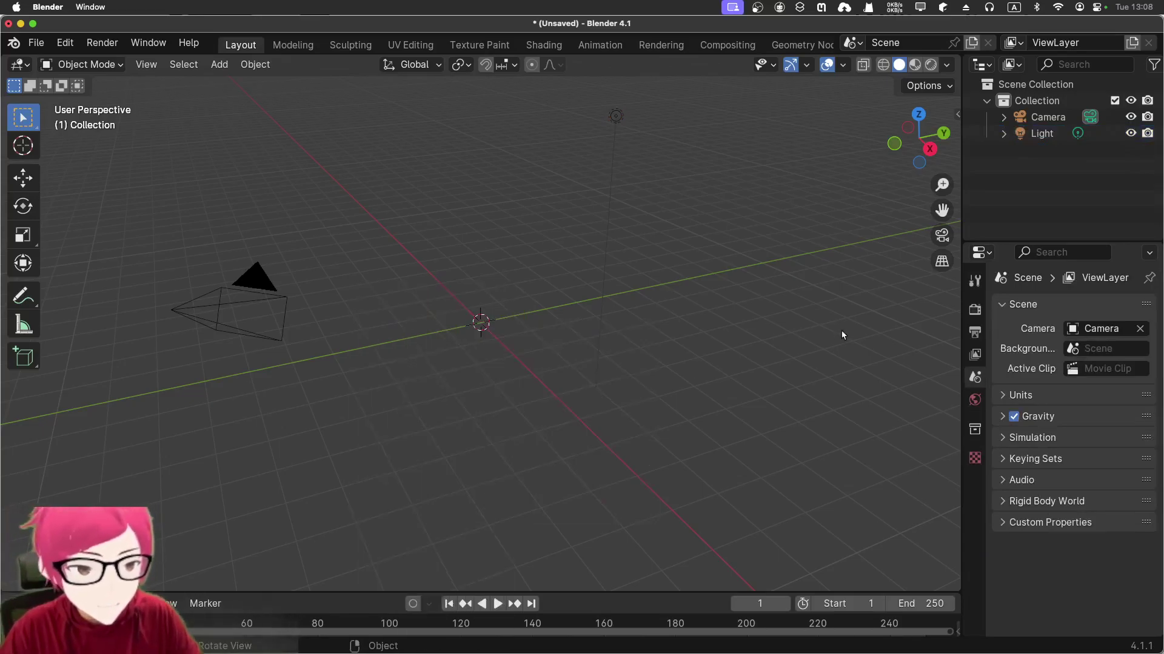
pyautogui.press('n')
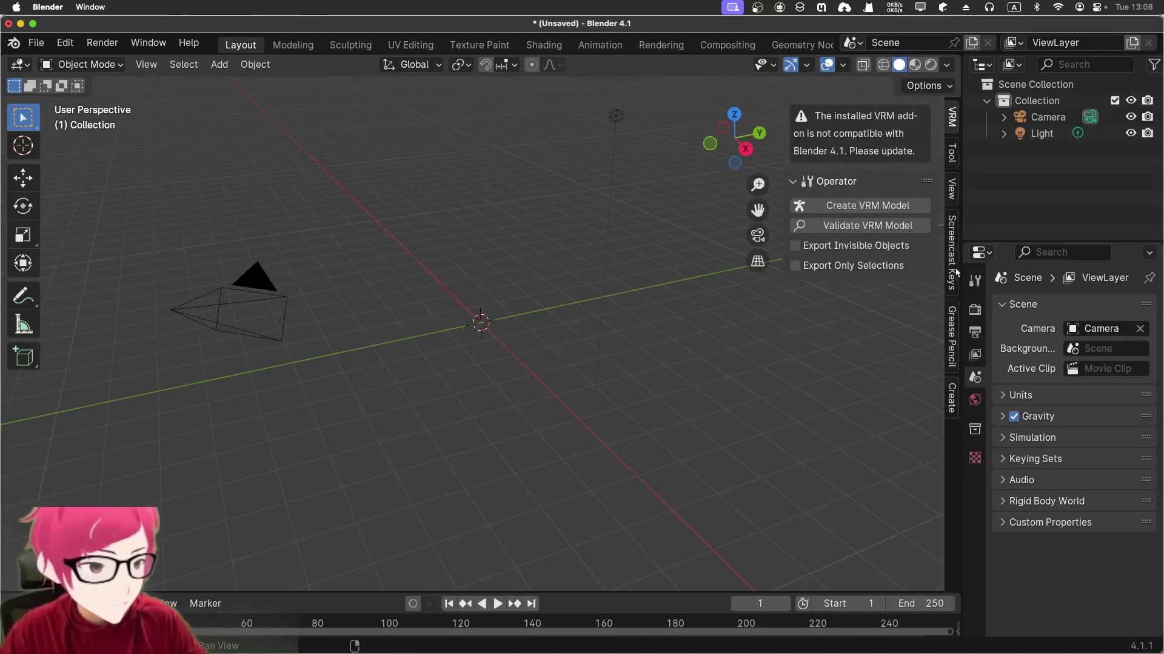
pyautogui.click(953, 255)
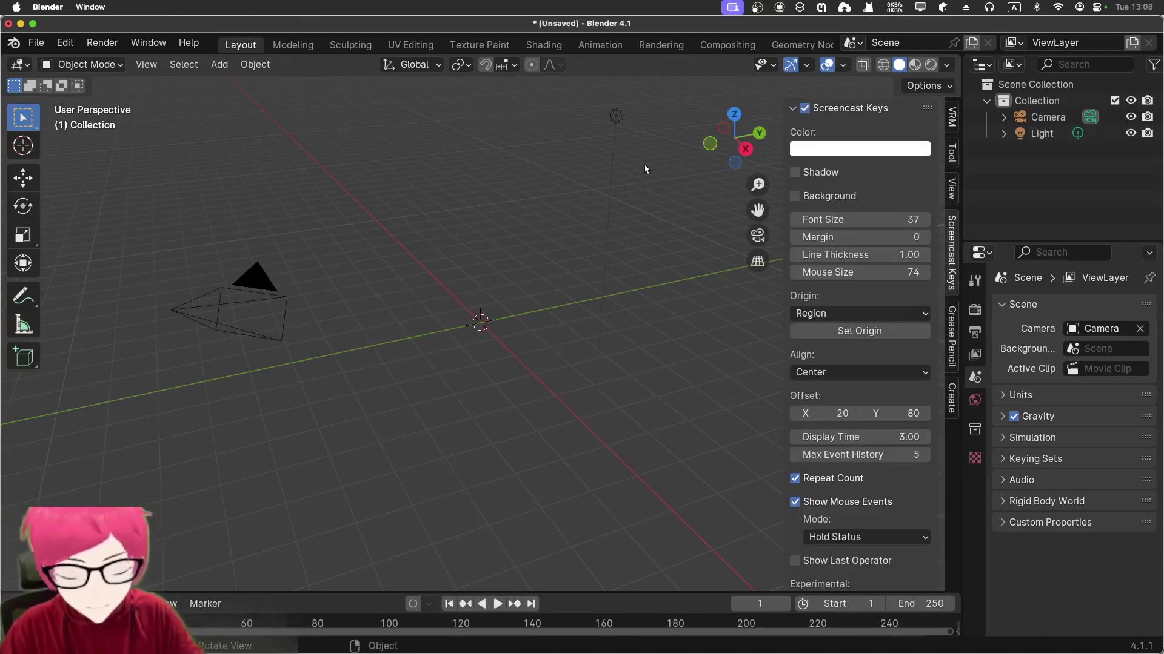
# Add an Archimesh Room object from the Add menu.
pyautogui.press('n')
pyautogui.hotkey('shift', 'a')
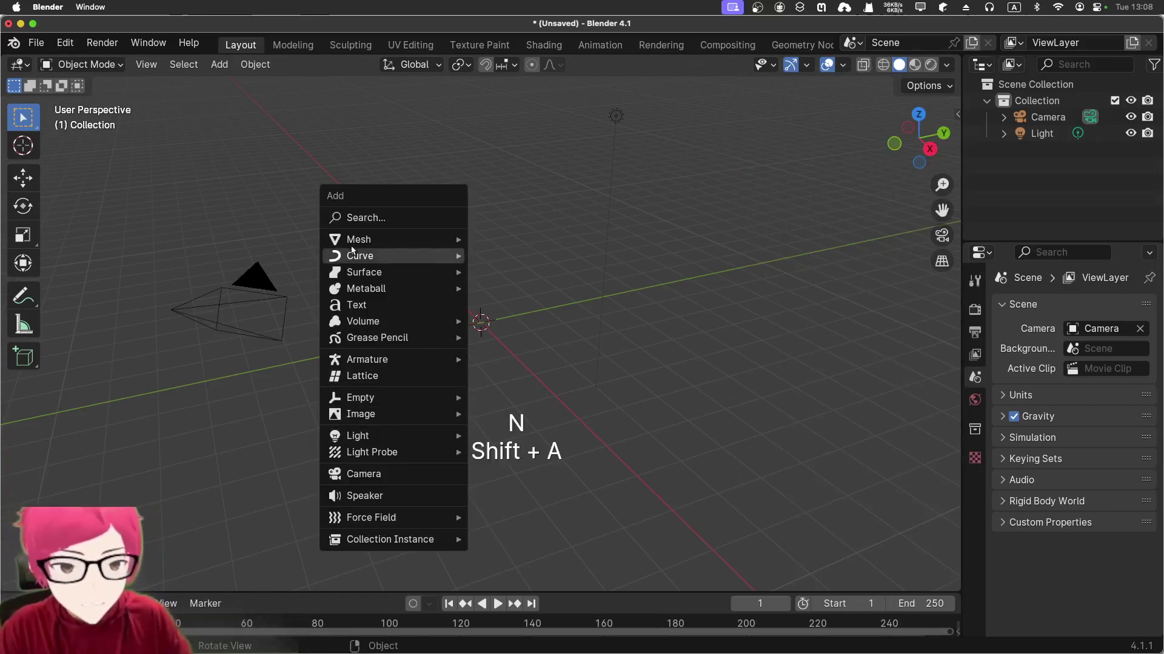
pyautogui.moveTo(364, 239)
pyautogui.moveTo(537, 414)
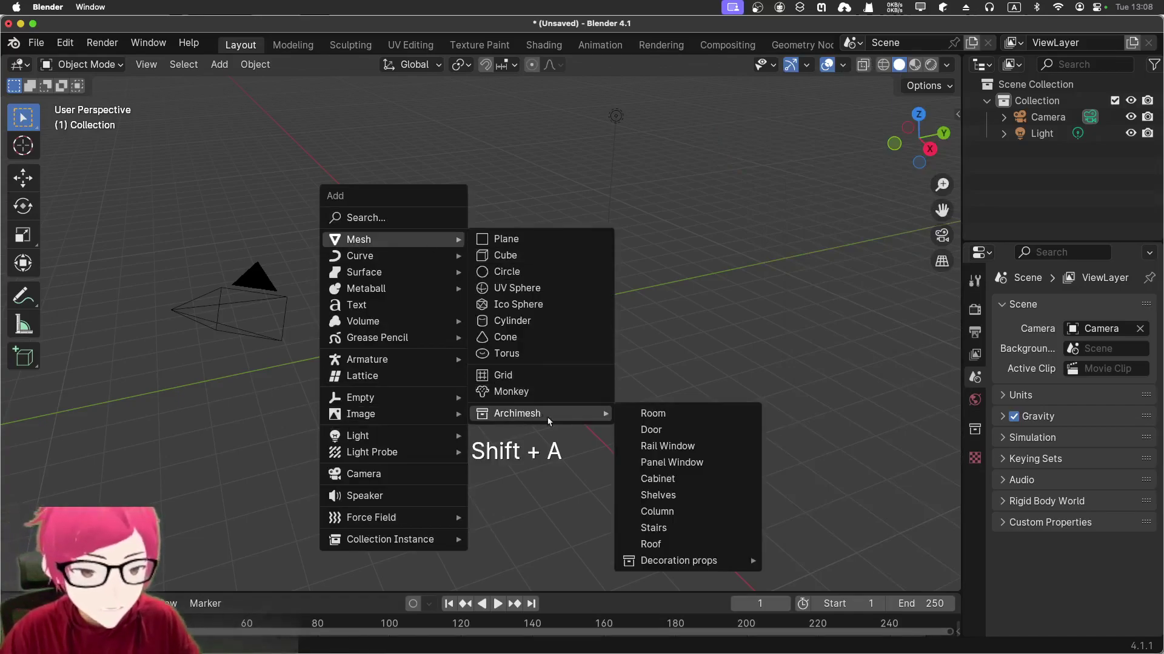
pyautogui.click(685, 415)
pyautogui.moveTo(424, 315); pyautogui.dragTo(551, 352, button='middle')
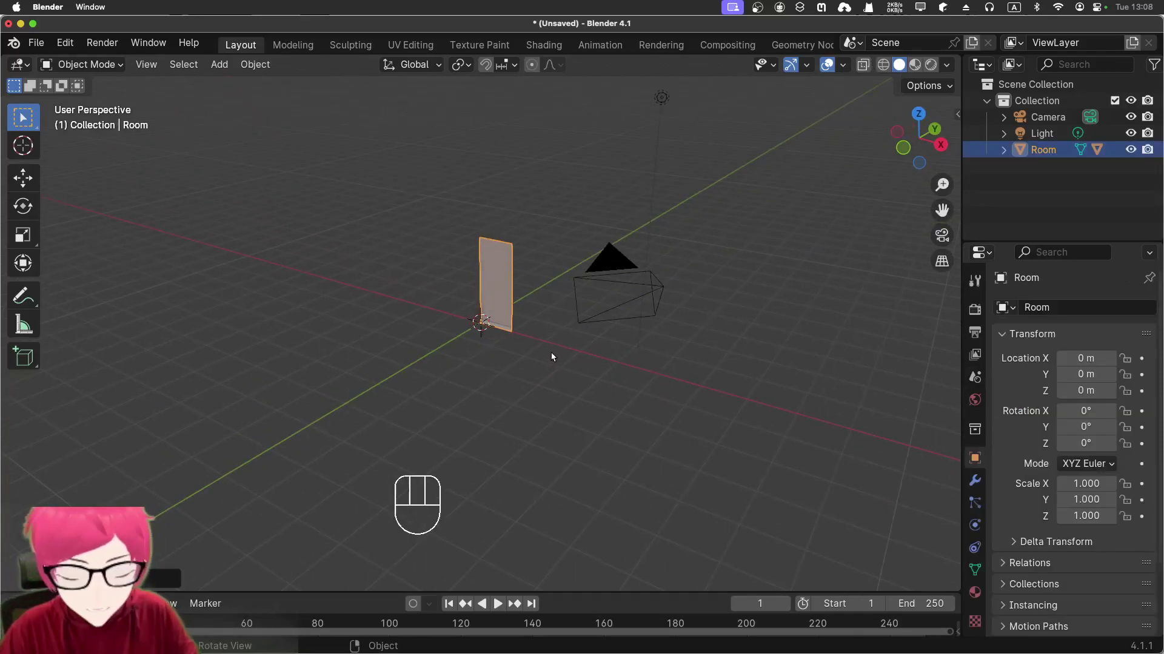
# Lengthen Wall 1 of the room to 9.010 in the Archimesh room settings.
pyautogui.press('n')
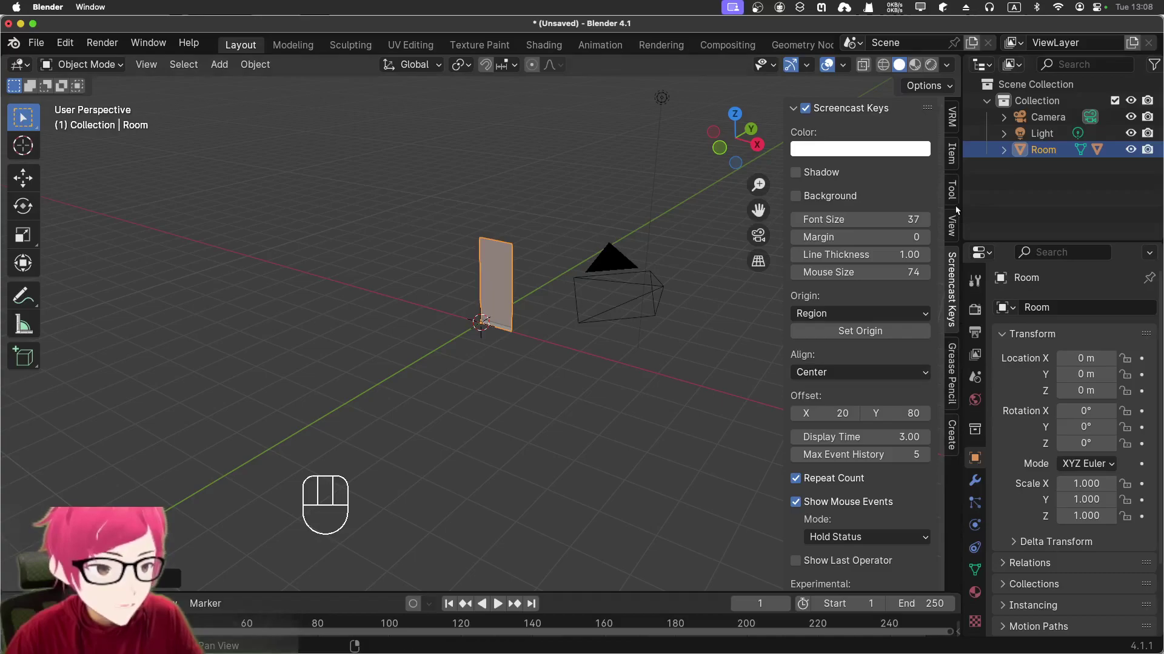
pyautogui.keyDown('ctrl'); pyautogui.scroll(2, 949, 363); pyautogui.keyUp('ctrl')
pyautogui.click(952, 432)
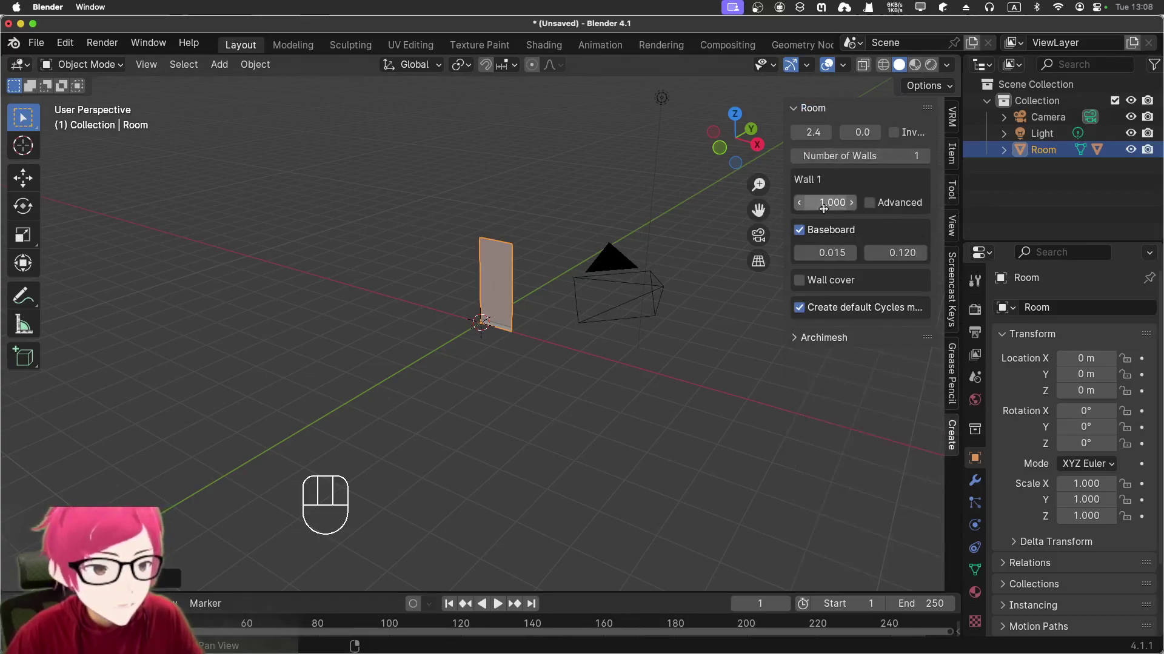
pyautogui.moveTo(825, 202); pyautogui.dragTo(993, 230)
pyautogui.click(554, 352)
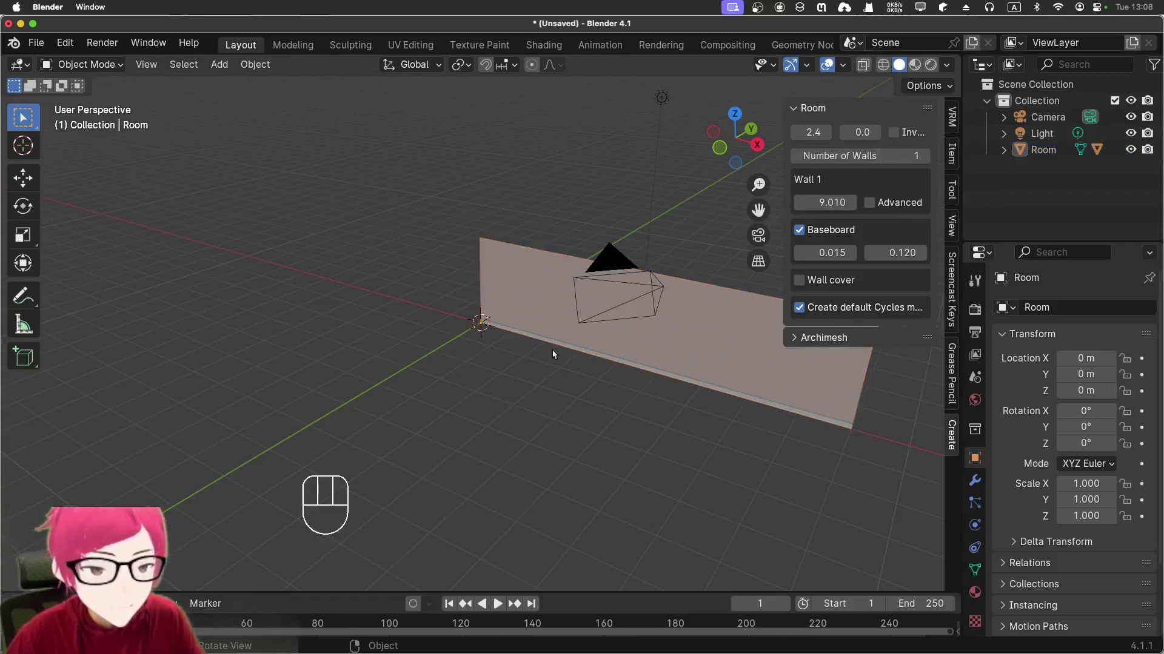
pyautogui.moveTo(554, 352); pyautogui.dragTo(479, 327, button='middle')
pyautogui.scroll(3, 479, 326)
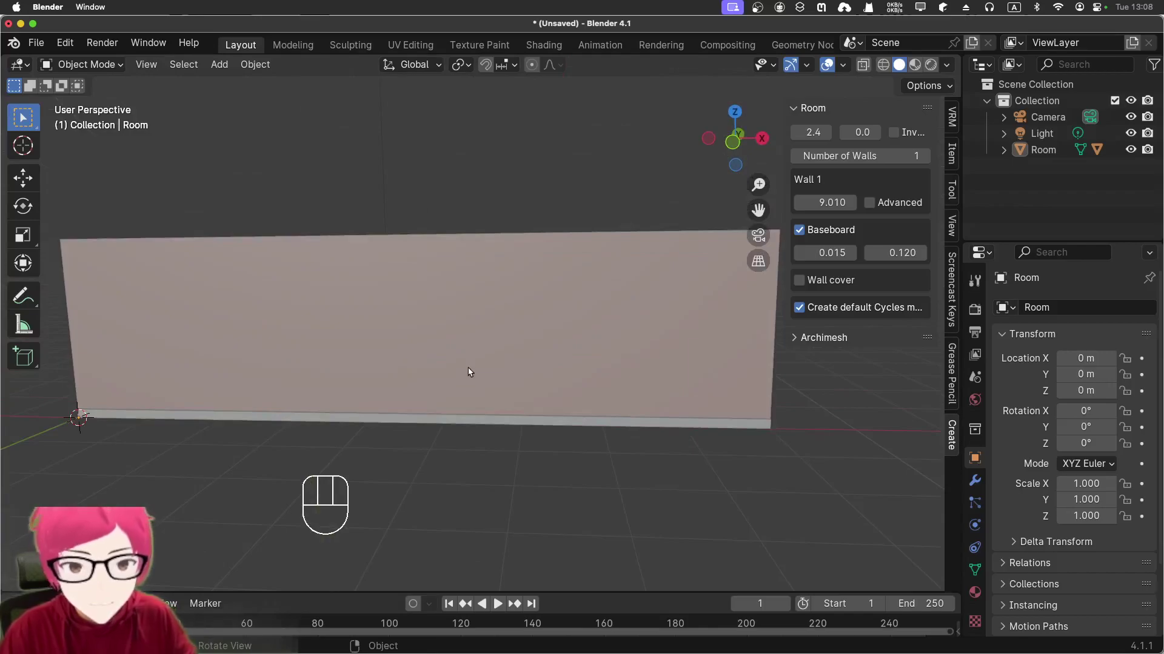
# Add an Archimesh door from the Archimesh building tools.
pyautogui.hotkey('shift', 'a')
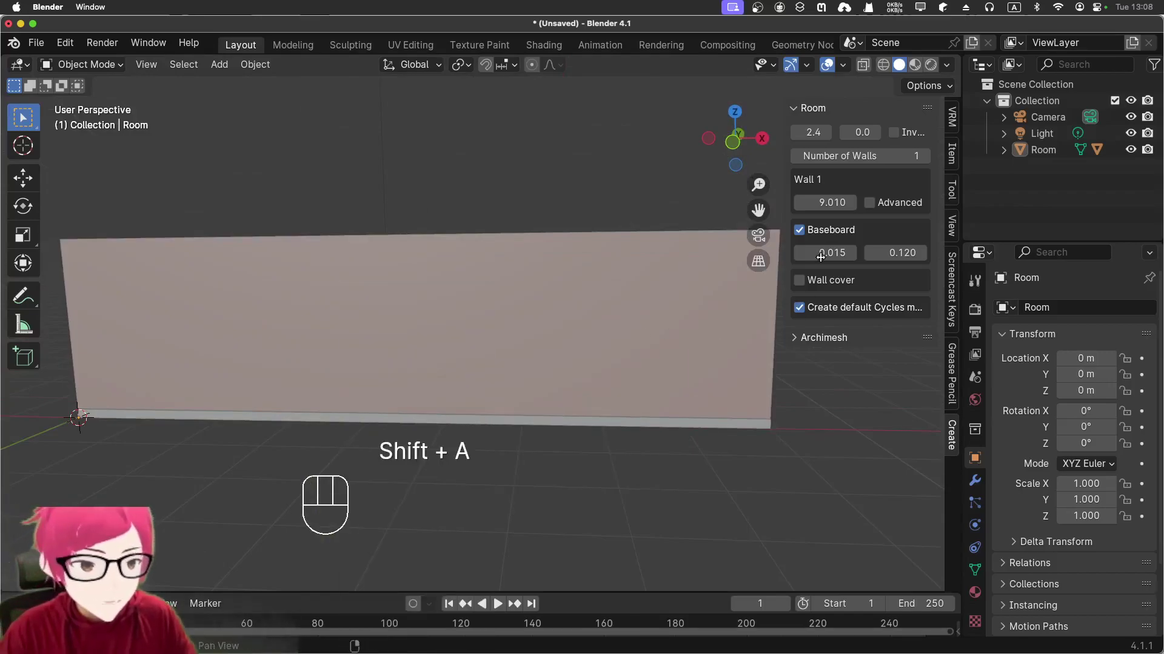
pyautogui.click(795, 343)
pyautogui.scroll(-4, 859, 374)
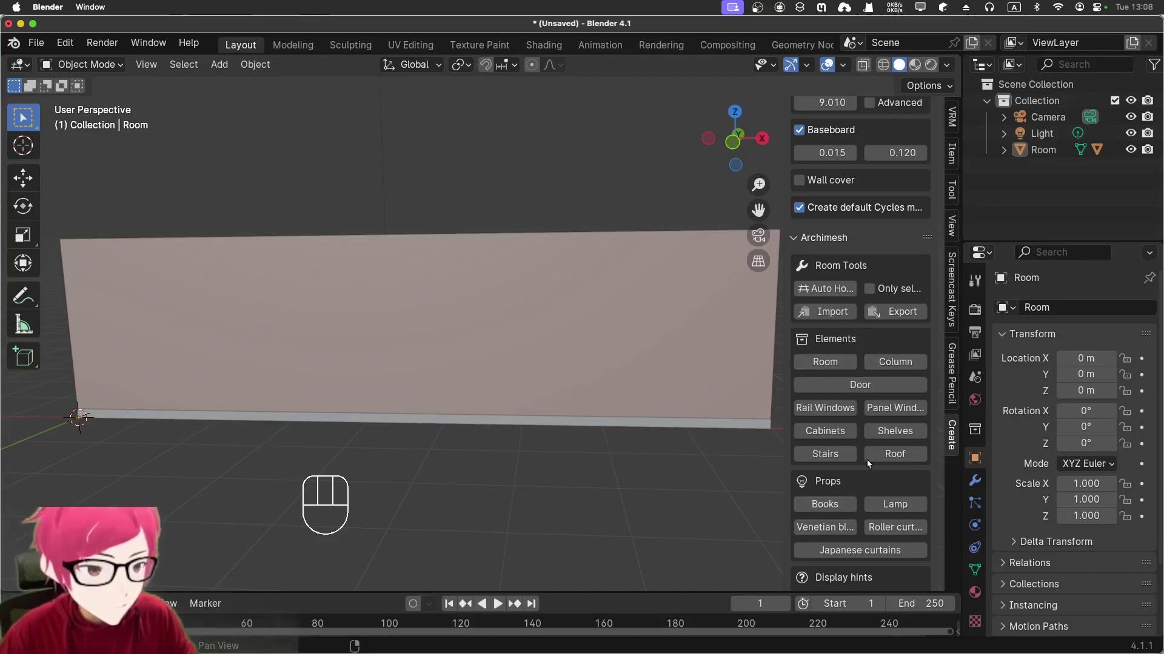
pyautogui.scroll(-5, 821, 344)
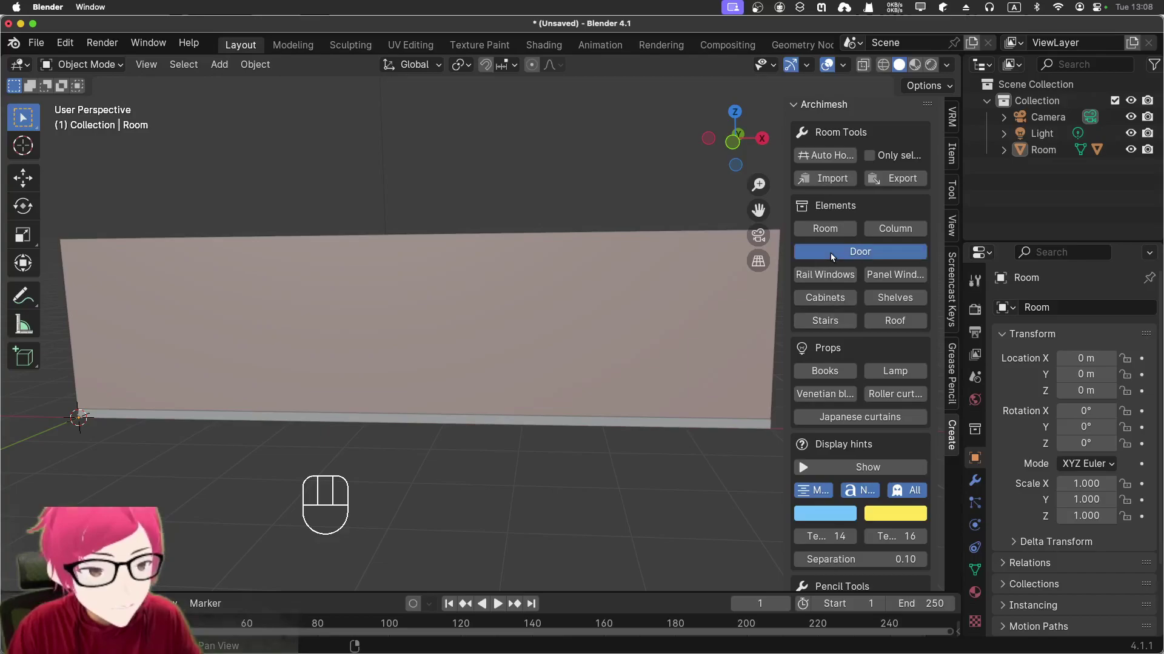
pyautogui.click(852, 252)
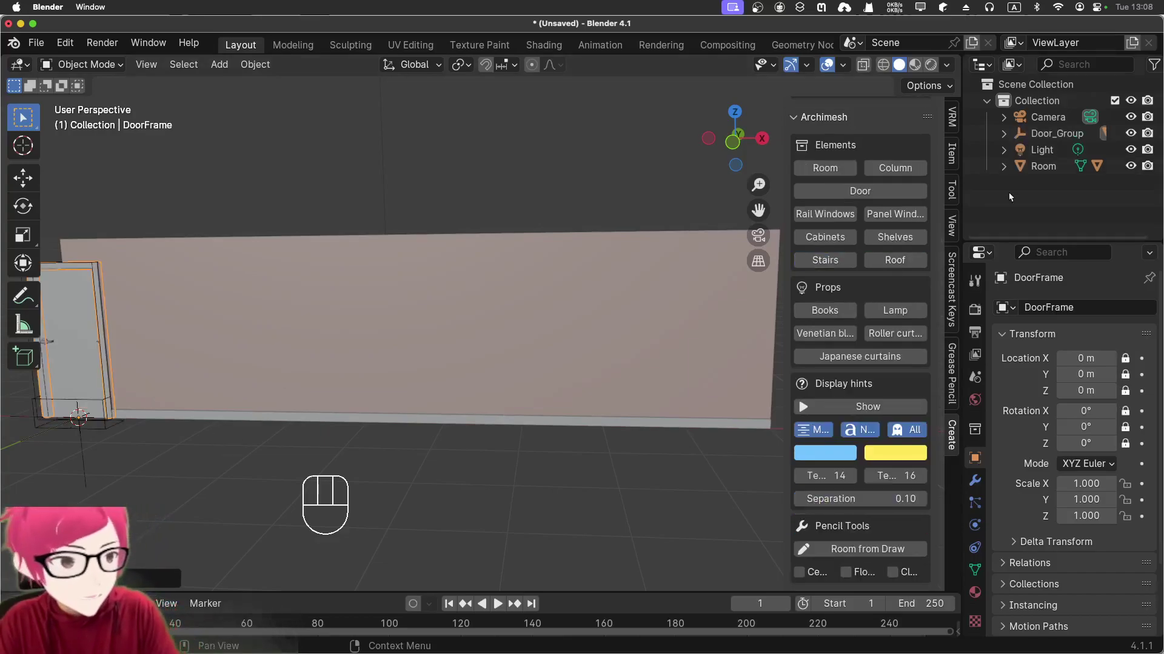
# Slide the Door_Group along the X axis to 3.2091 m.
pyautogui.moveTo(1036, 174); pyautogui.dragTo(1029, 141)
pyautogui.click(1004, 134)
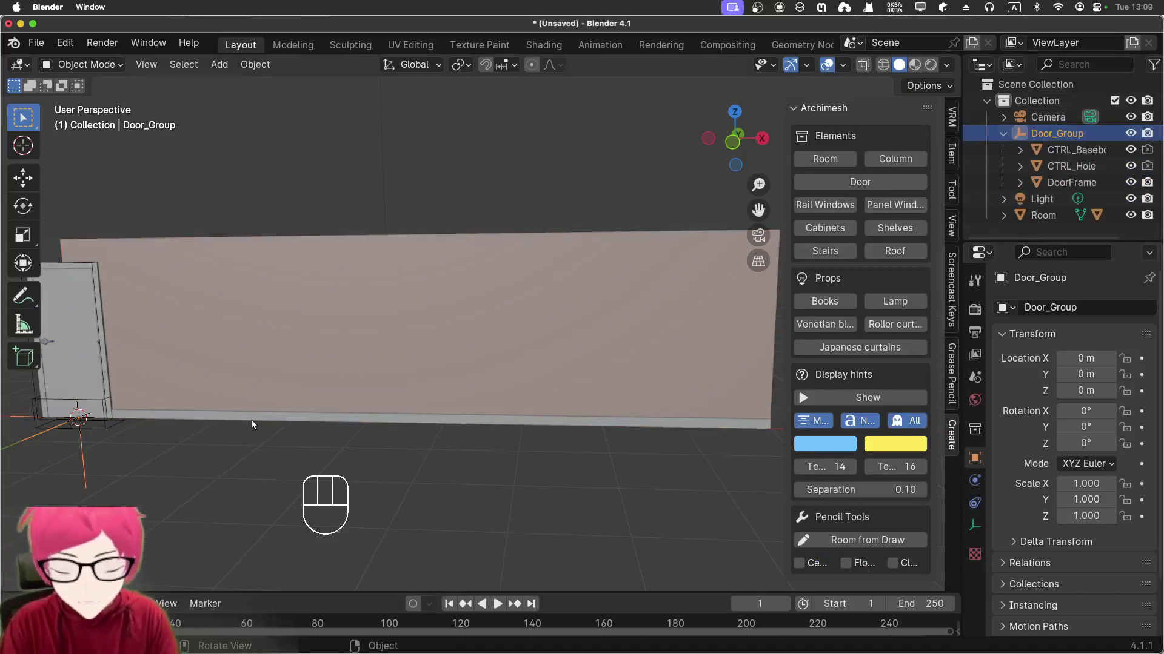
pyautogui.press('g')
pyautogui.press('x')
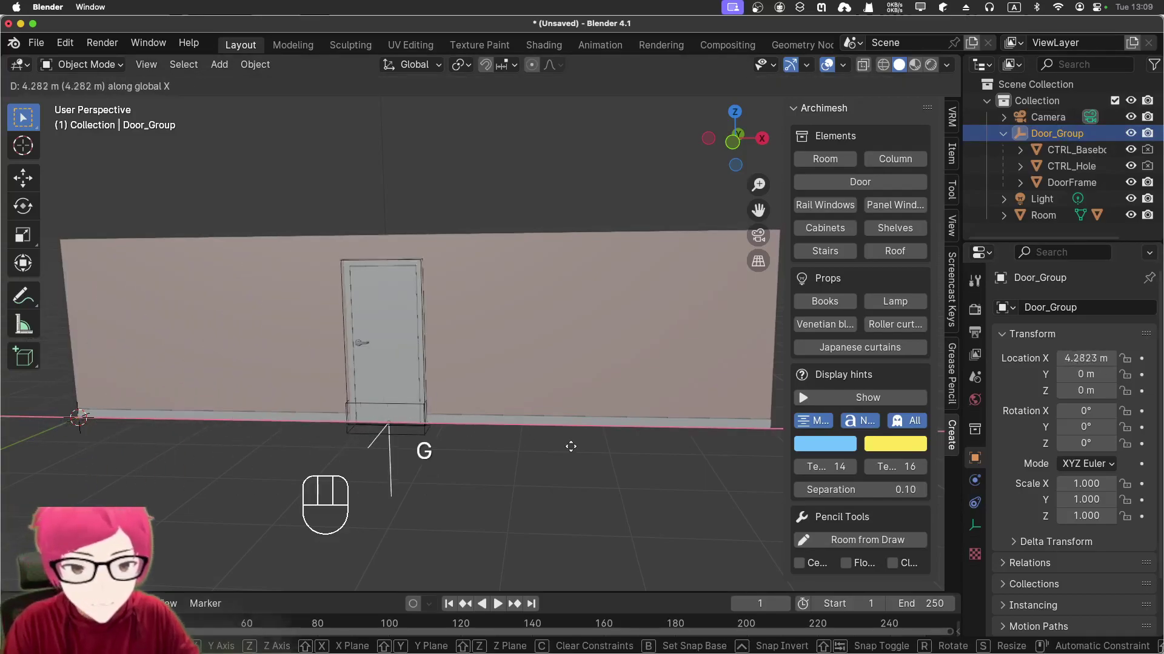
pyautogui.click(490, 449)
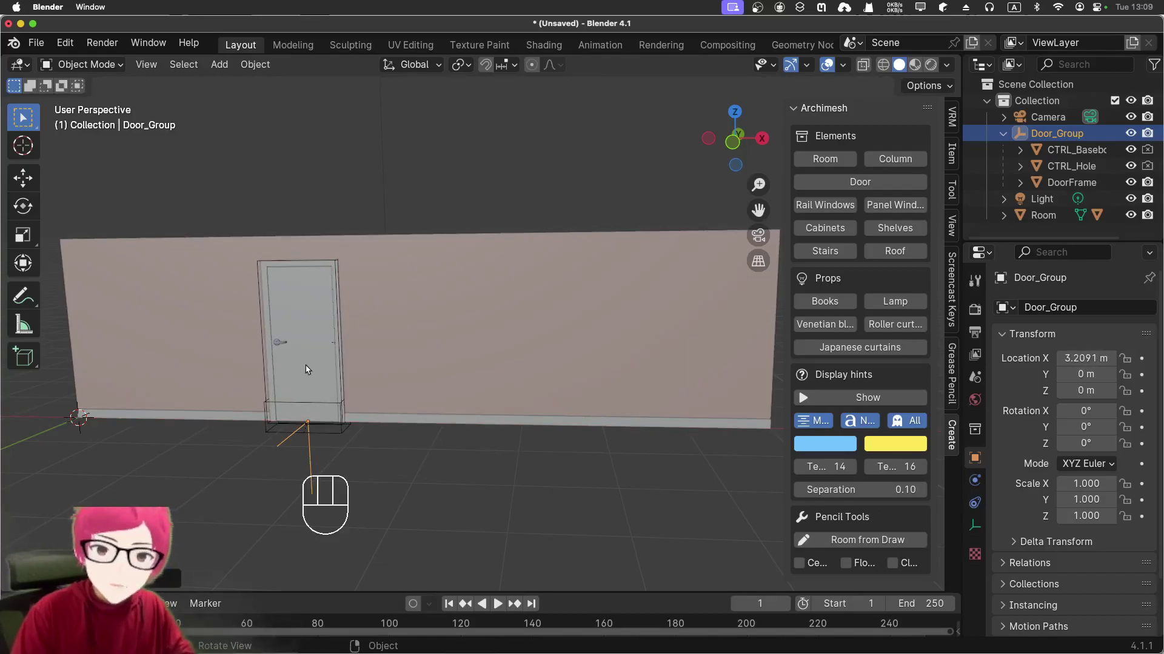
pyautogui.scroll(3, 289, 372)
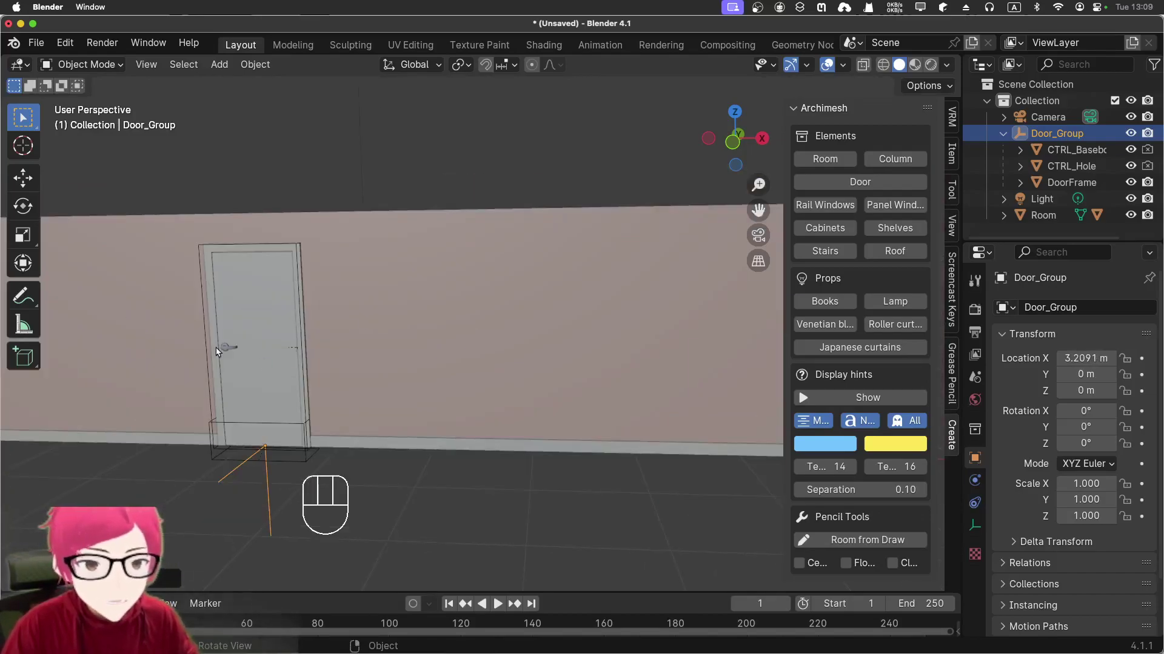
# Rotate the door leaf open to about 121°.
pyautogui.click(244, 344)
pyautogui.press('r')
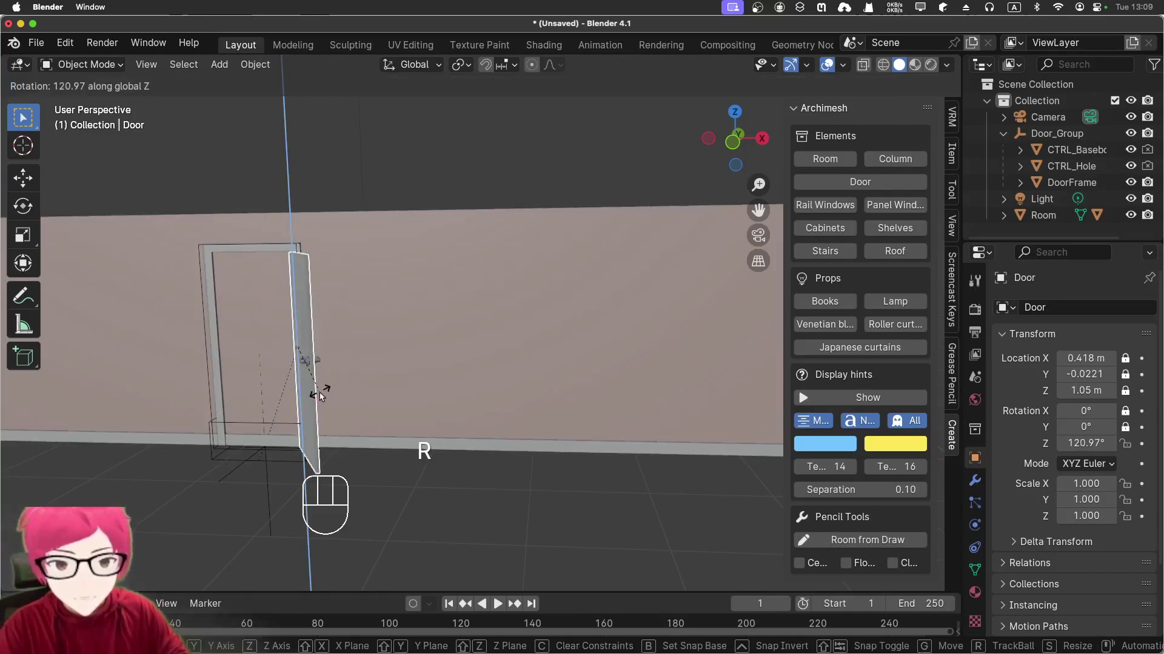
pyautogui.click(319, 390)
pyautogui.moveTo(242, 493); pyautogui.dragTo(477, 377, button='middle')
# Cut the door opening into the Room wall with Auto Holes and inspect its Boolean modifier.
pyautogui.click(479, 375)
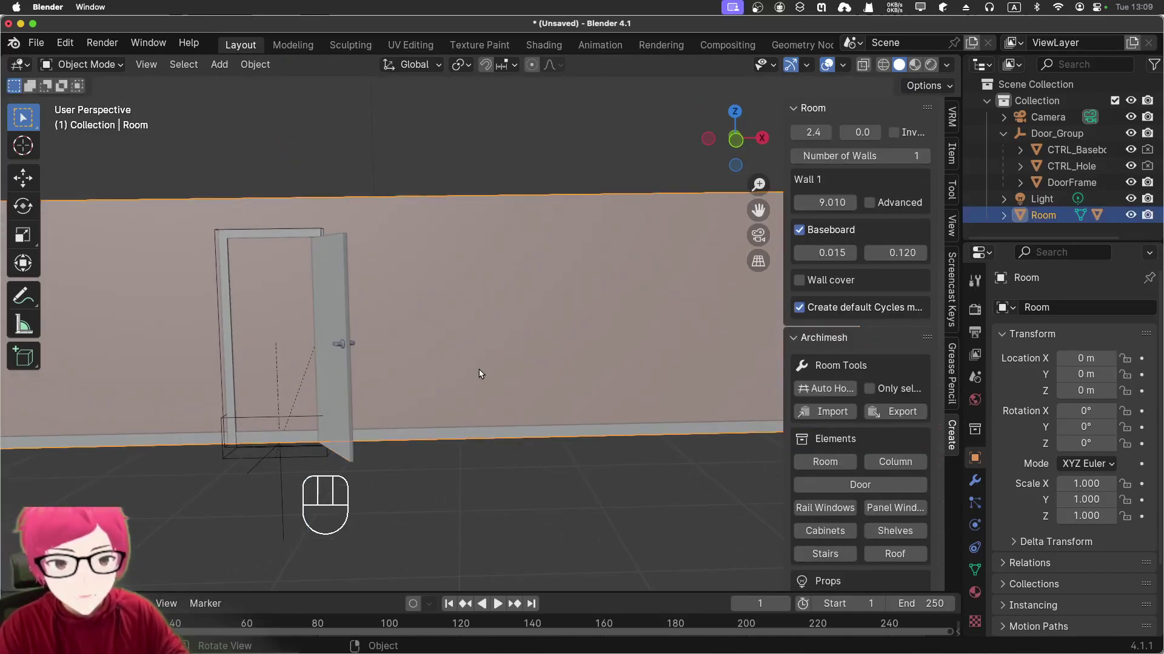
pyautogui.click(836, 388)
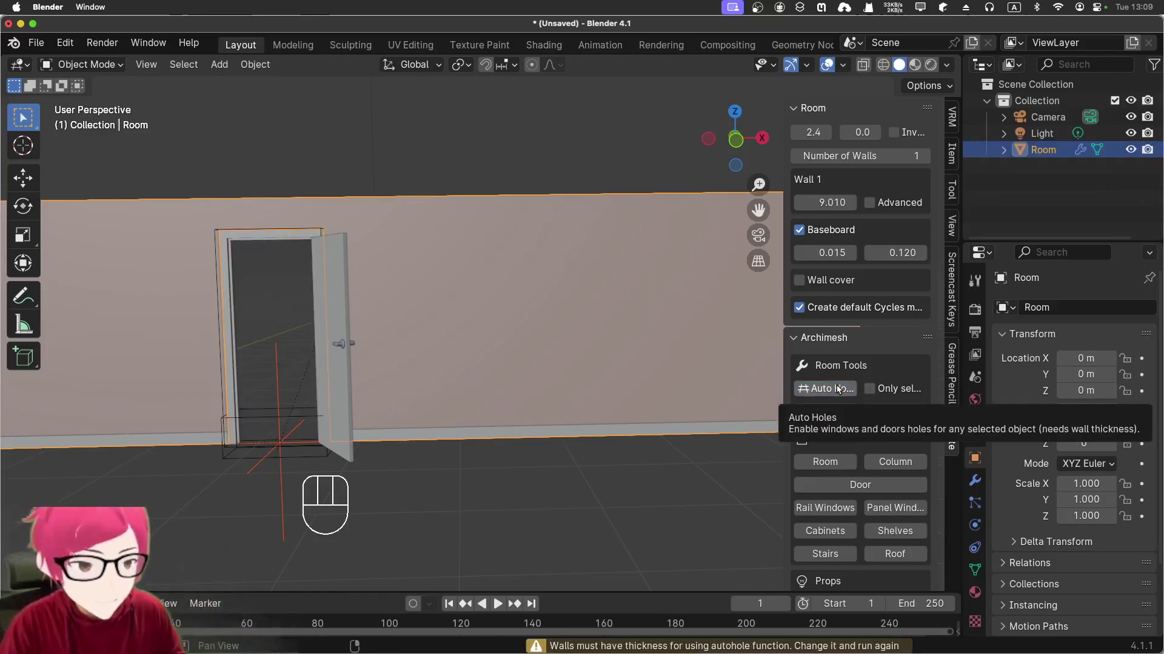
pyautogui.click(971, 485)
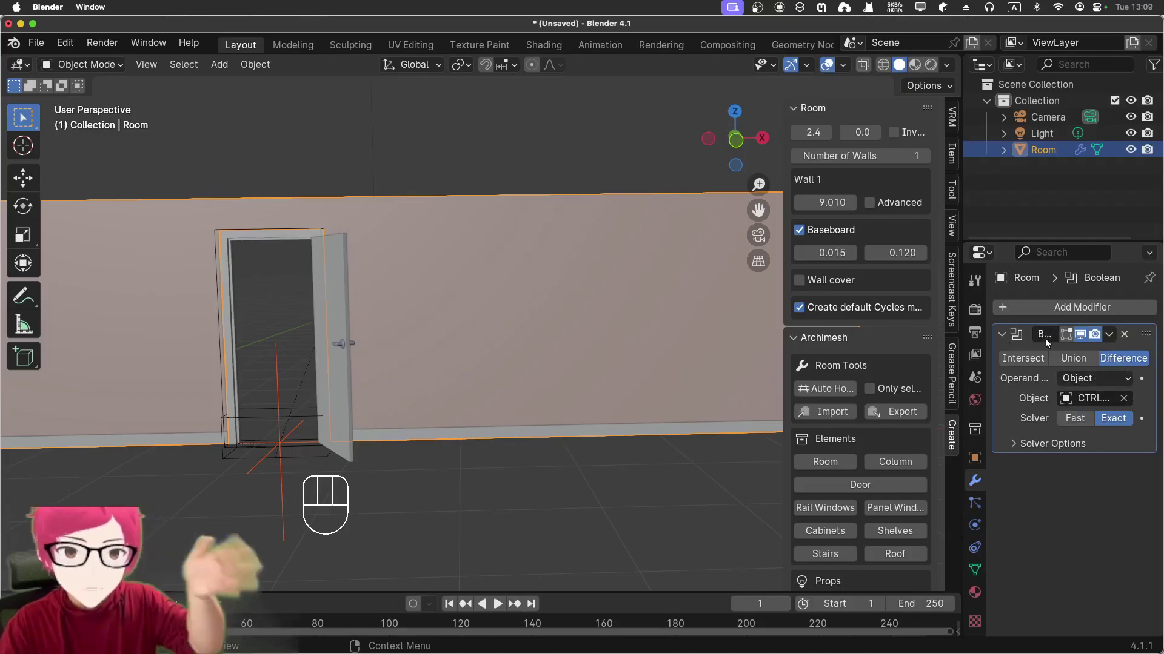
pyautogui.click(1004, 151)
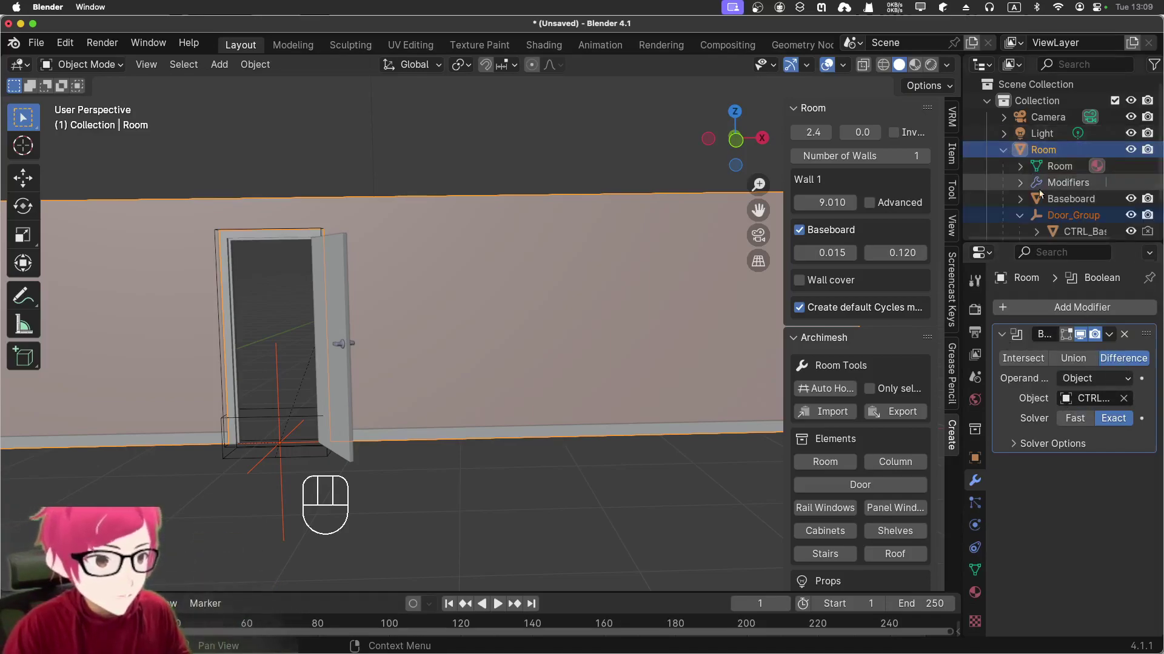
pyautogui.scroll(-2, 1070, 223)
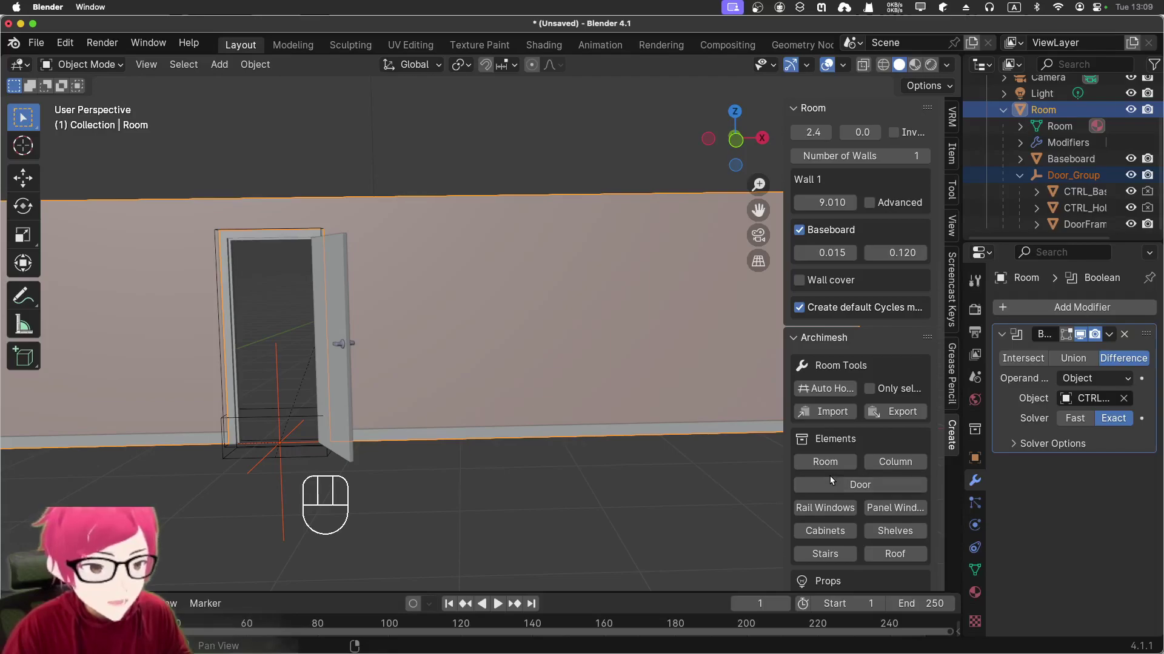
# Add an Archimesh rail window to the scene.
pyautogui.scroll(-6, 830, 475)
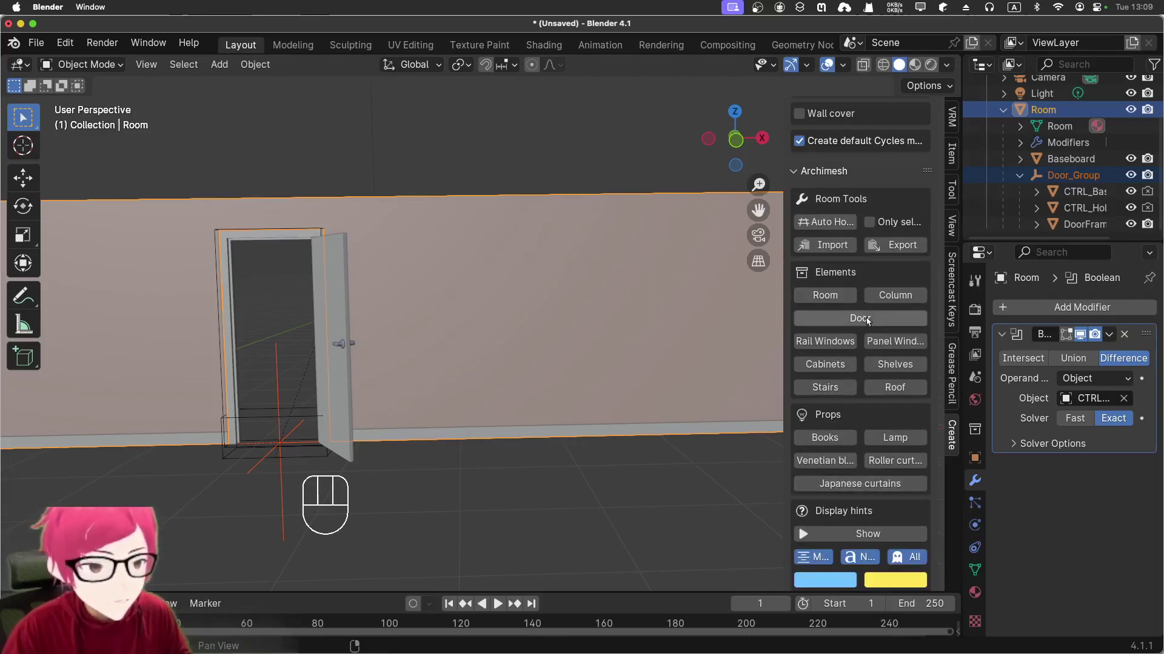
pyautogui.click(813, 342)
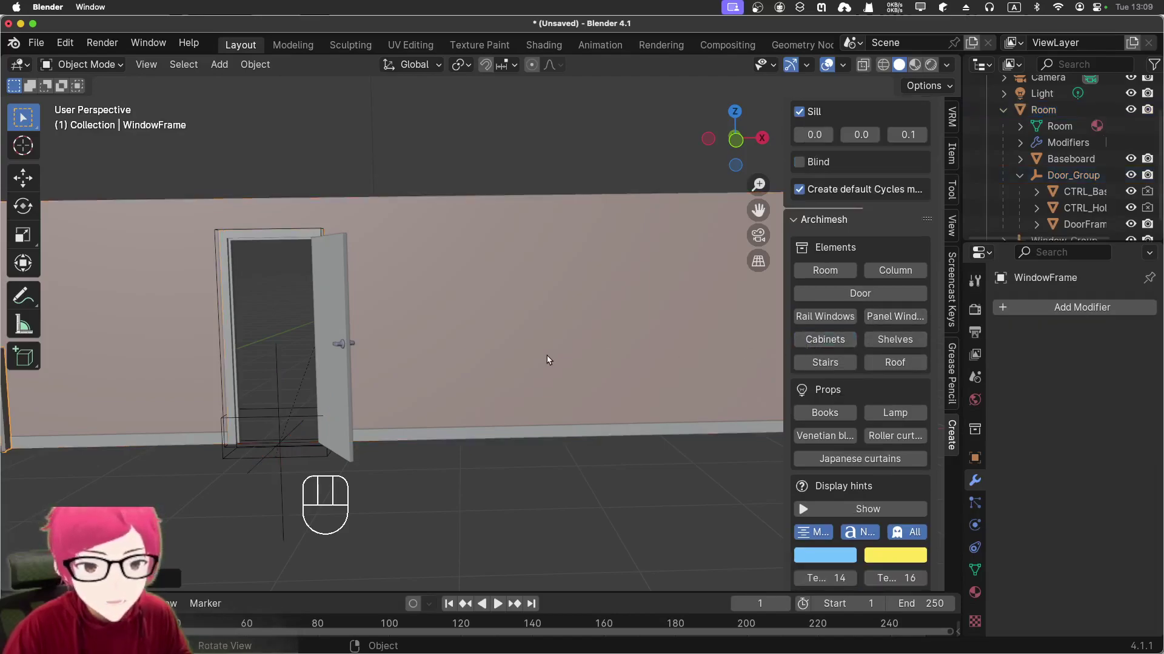
pyautogui.keyDown('shift'); pyautogui.moveTo(400, 362); pyautogui.dragTo(228, 454, button='middle'); pyautogui.keyUp('shift')
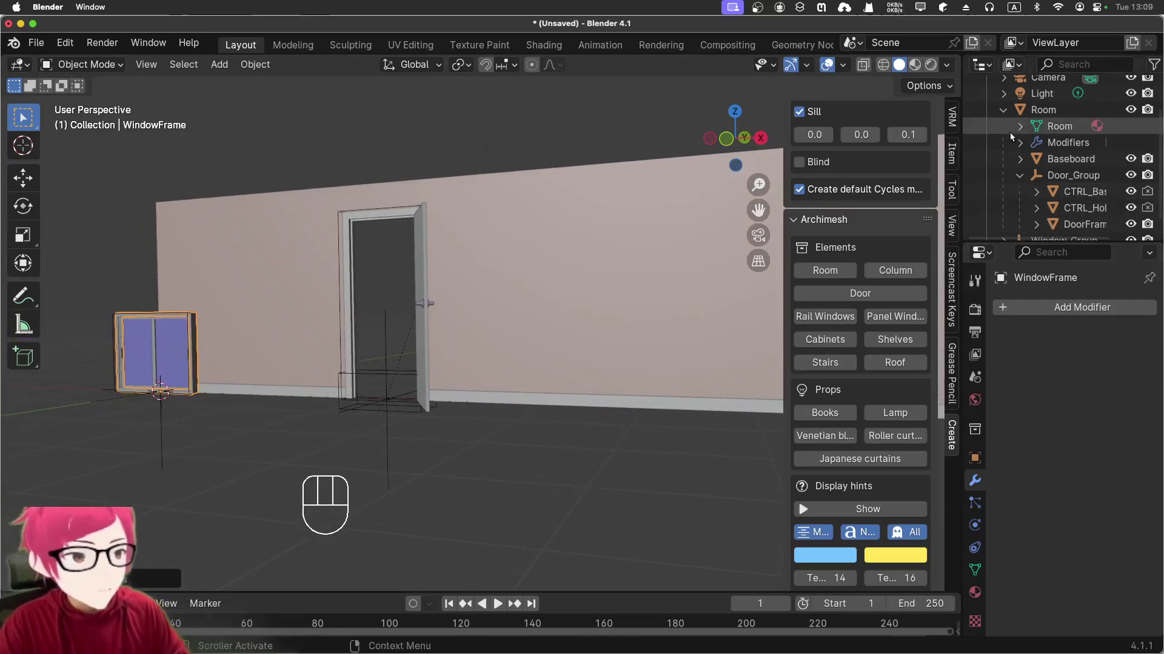
# Slide the Window_Group along X to 5.653 m, right of the door.
pyautogui.click(1003, 110)
pyautogui.click(1035, 171)
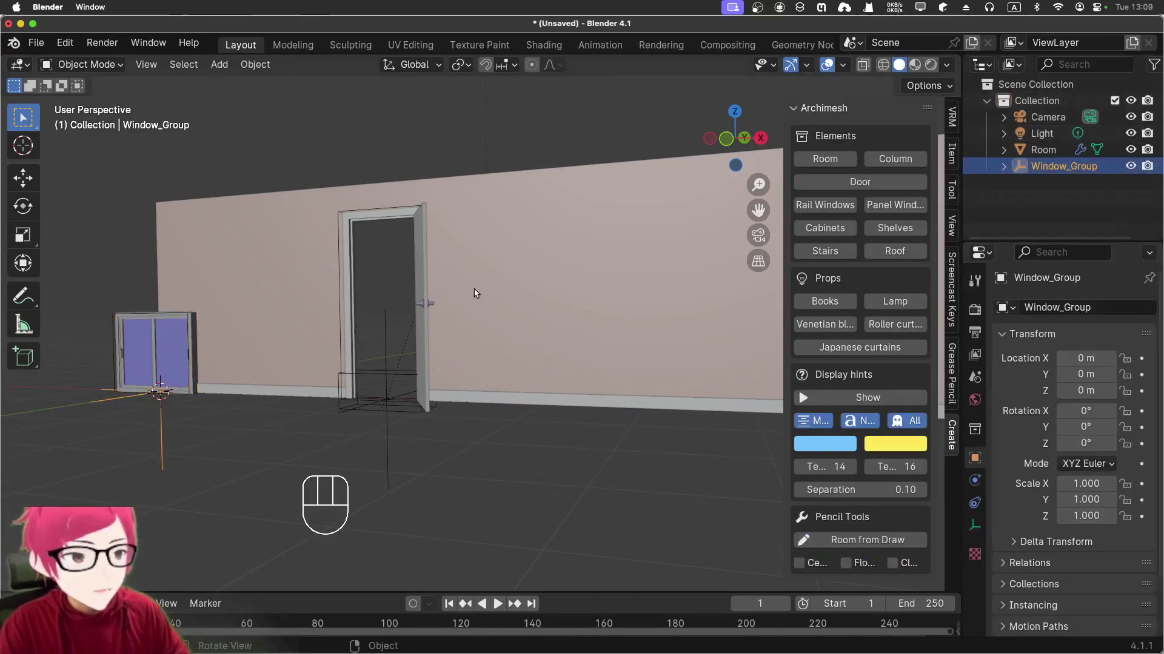
pyautogui.press('g')
pyautogui.press('x')
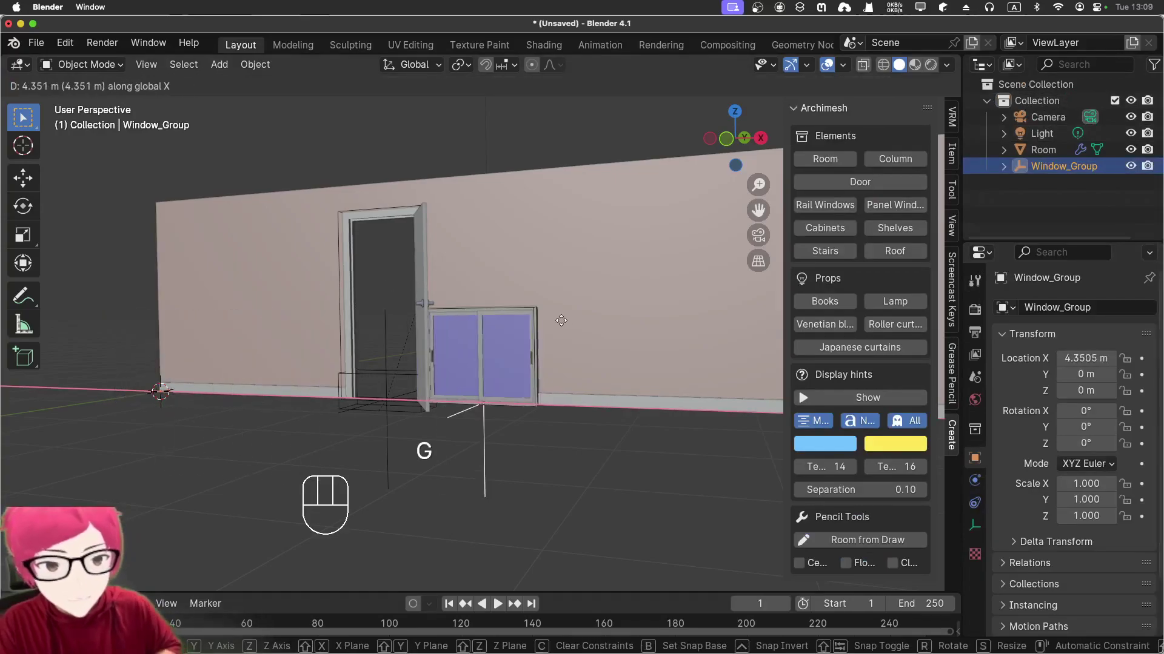
pyautogui.click(683, 355)
# Raise the window group to Z 0.69547 and scale it up to 1.416.
pyautogui.press('g')
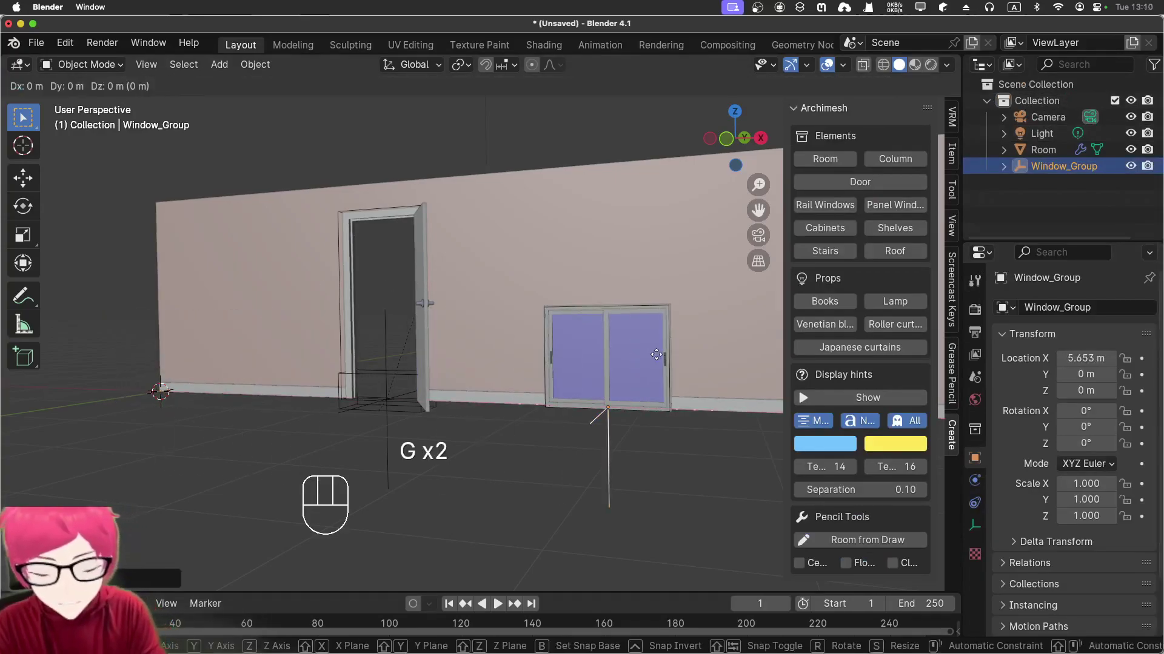
pyautogui.moveTo(657, 356); pyautogui.dragTo(657, 290, button='middle')
pyautogui.click(658, 289)
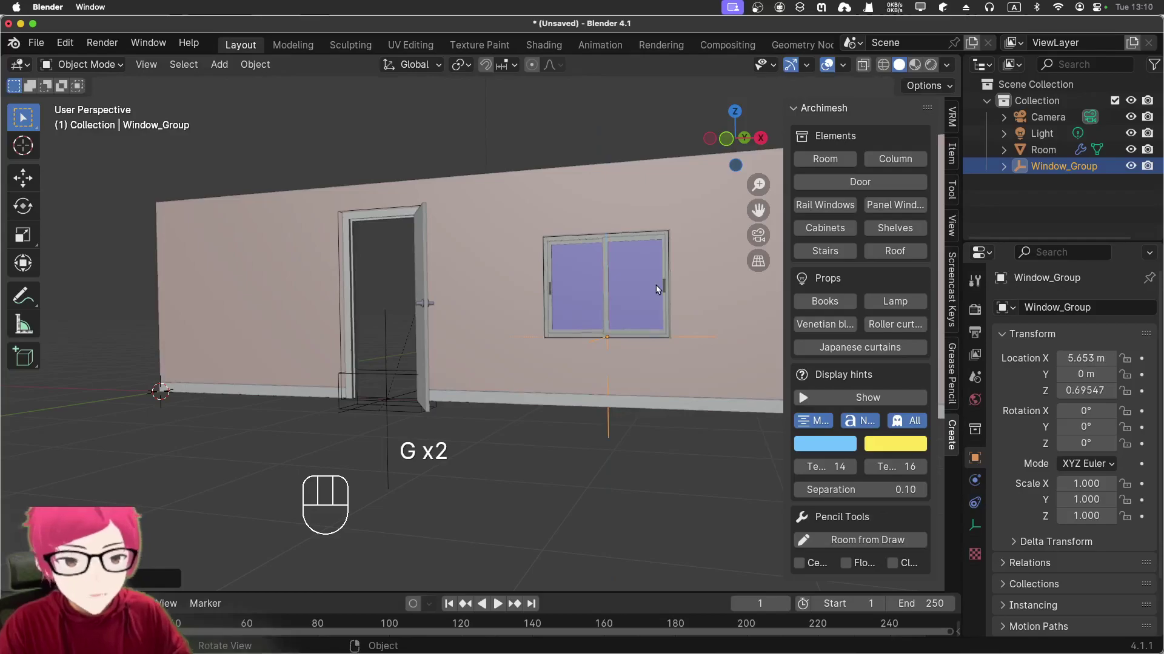
pyautogui.press('s')
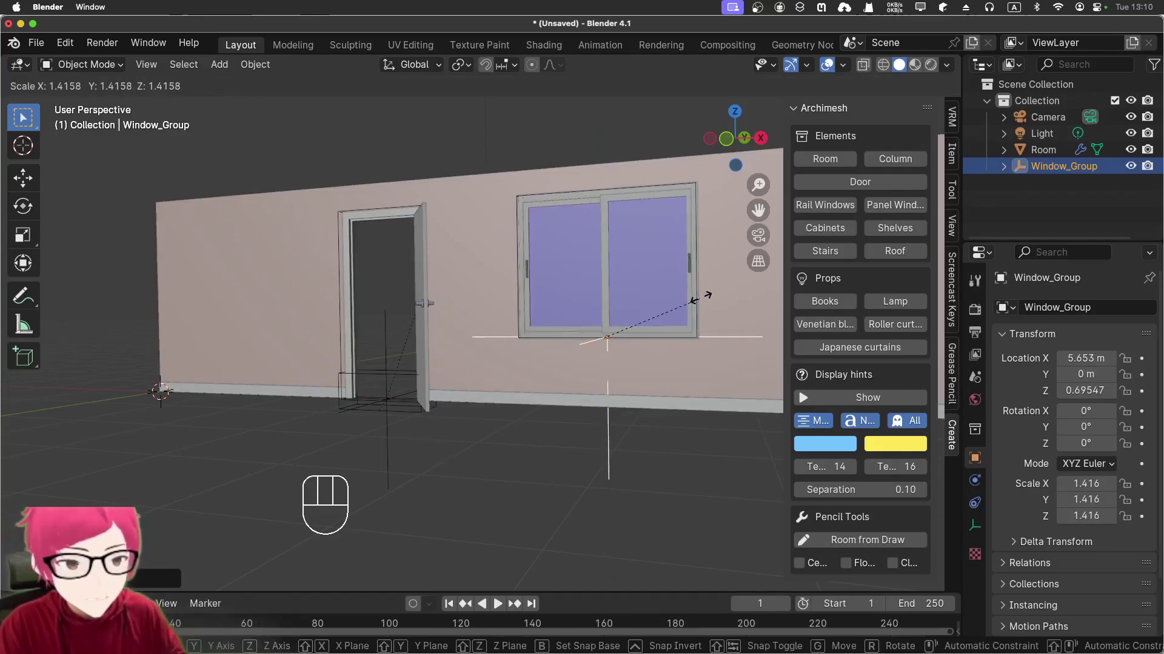
pyautogui.click(703, 297)
# Slide the left pane Window.L along X so the window stands partly open.
pyautogui.moveTo(594, 436); pyautogui.dragTo(635, 472, button='middle')
pyautogui.click(560, 304)
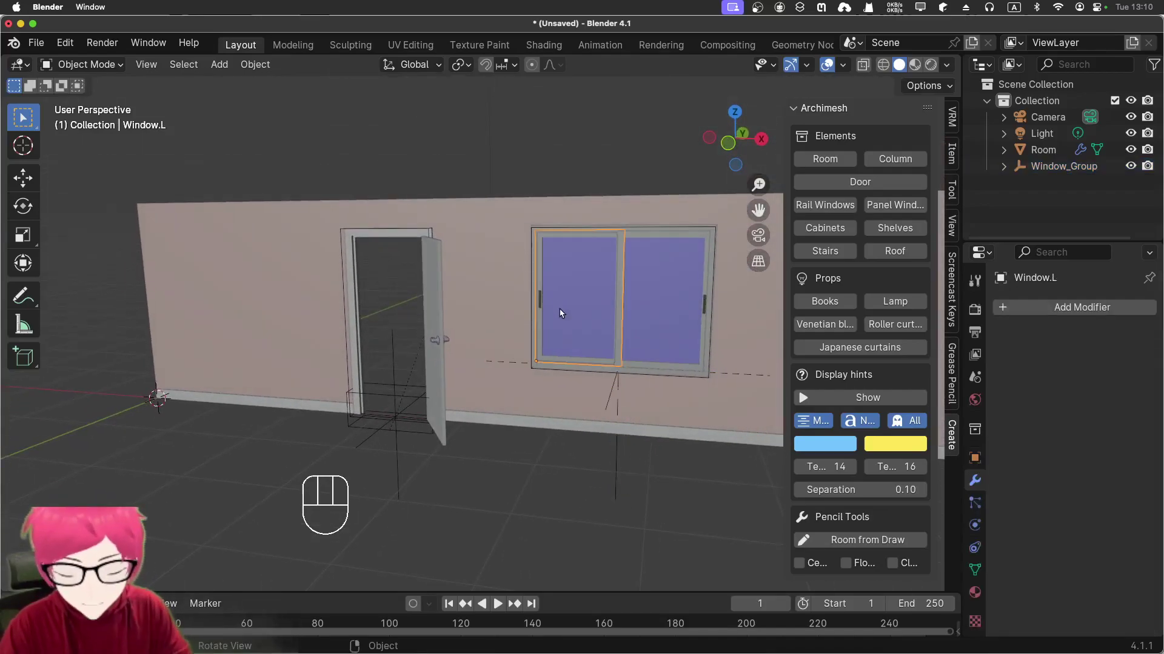
pyautogui.press('g')
pyautogui.press('x')
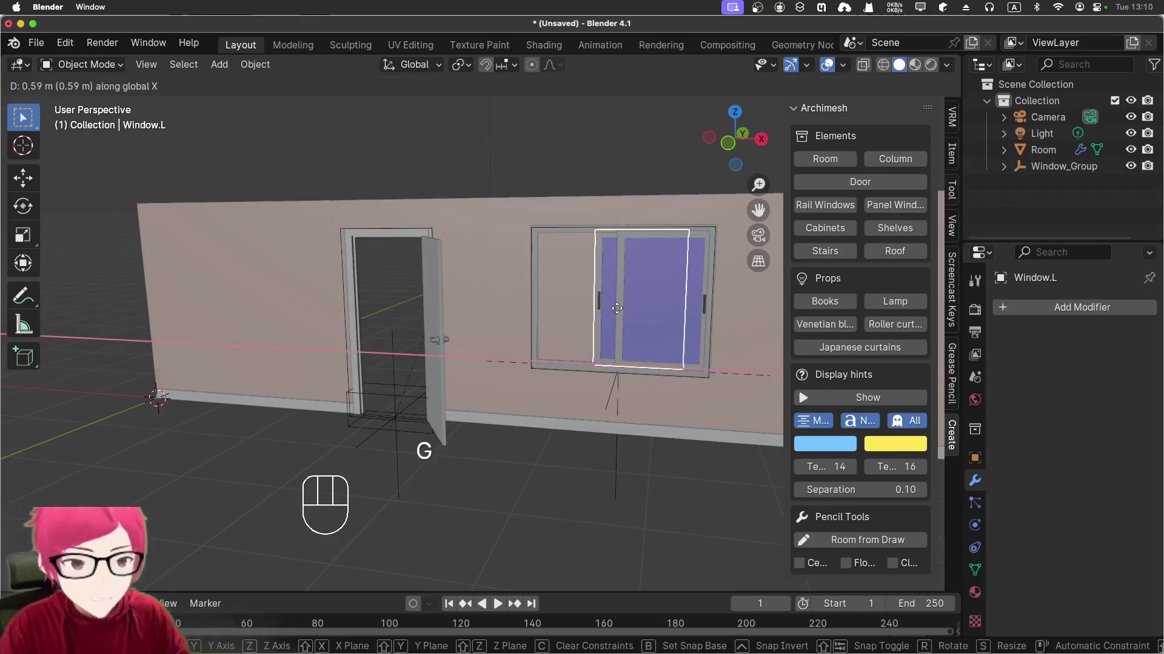
pyautogui.click(615, 308)
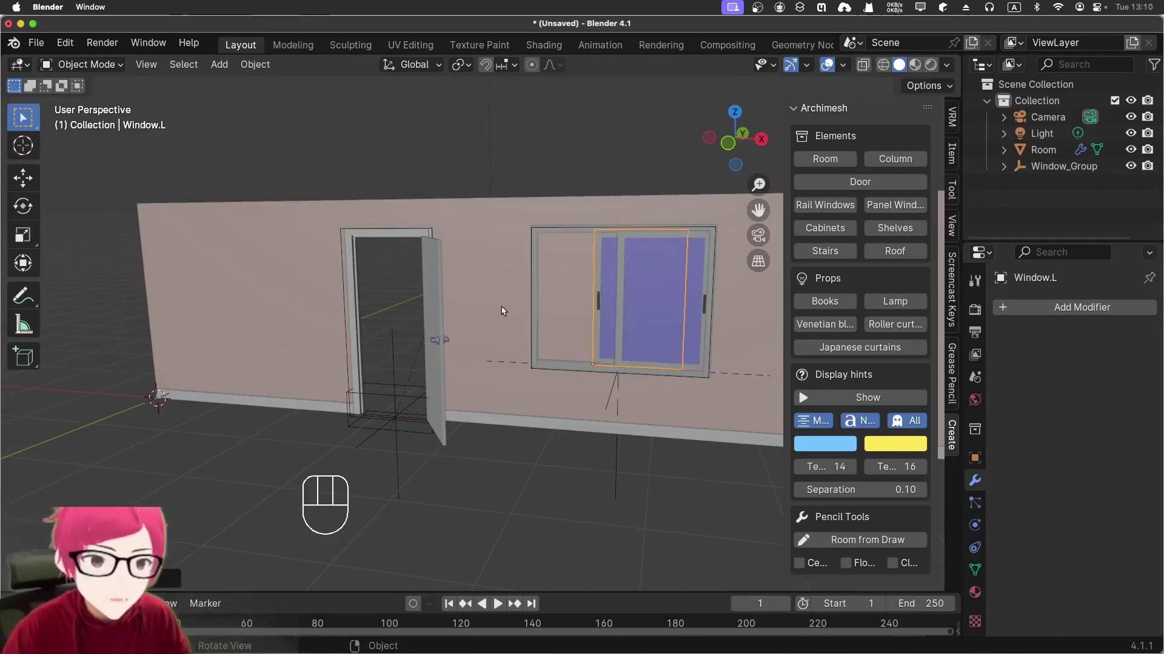
# Cut the window opening into the Room wall with Auto Holes, then reposition Window.R along X.
pyautogui.click(484, 313)
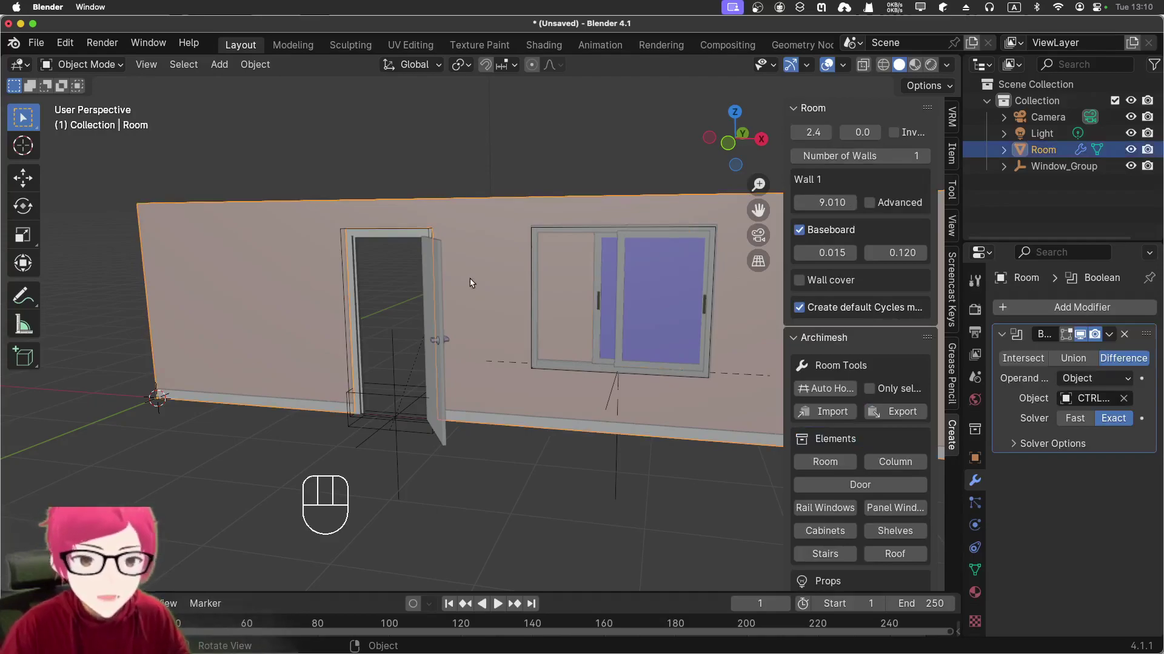
pyautogui.click(847, 391)
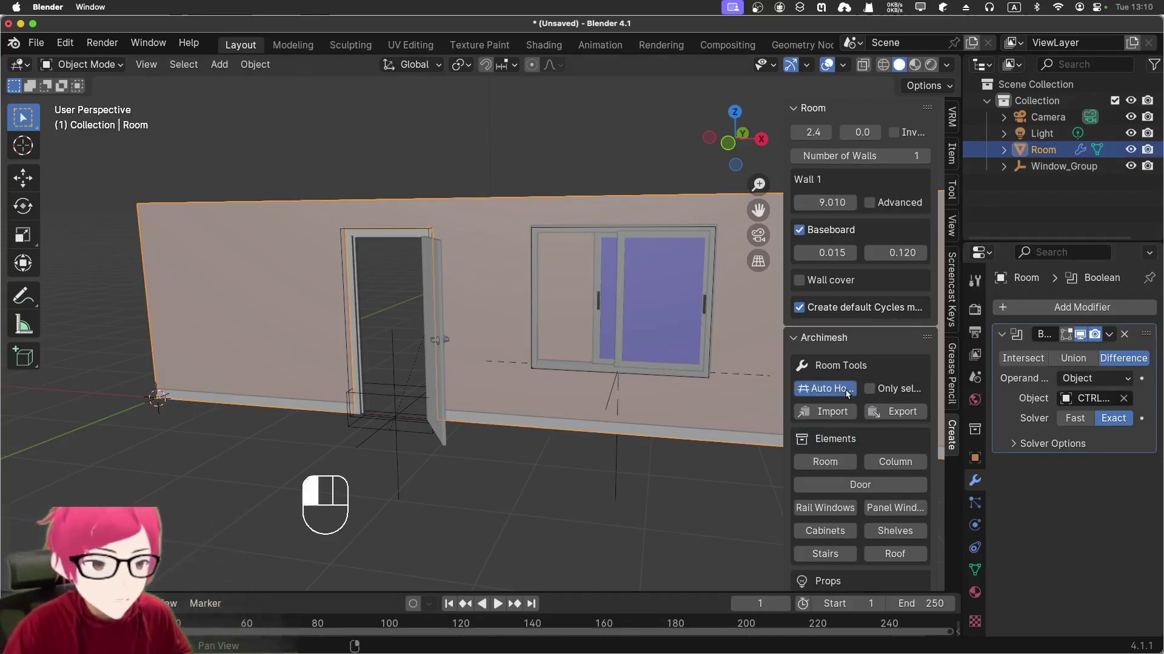
pyautogui.click(642, 312)
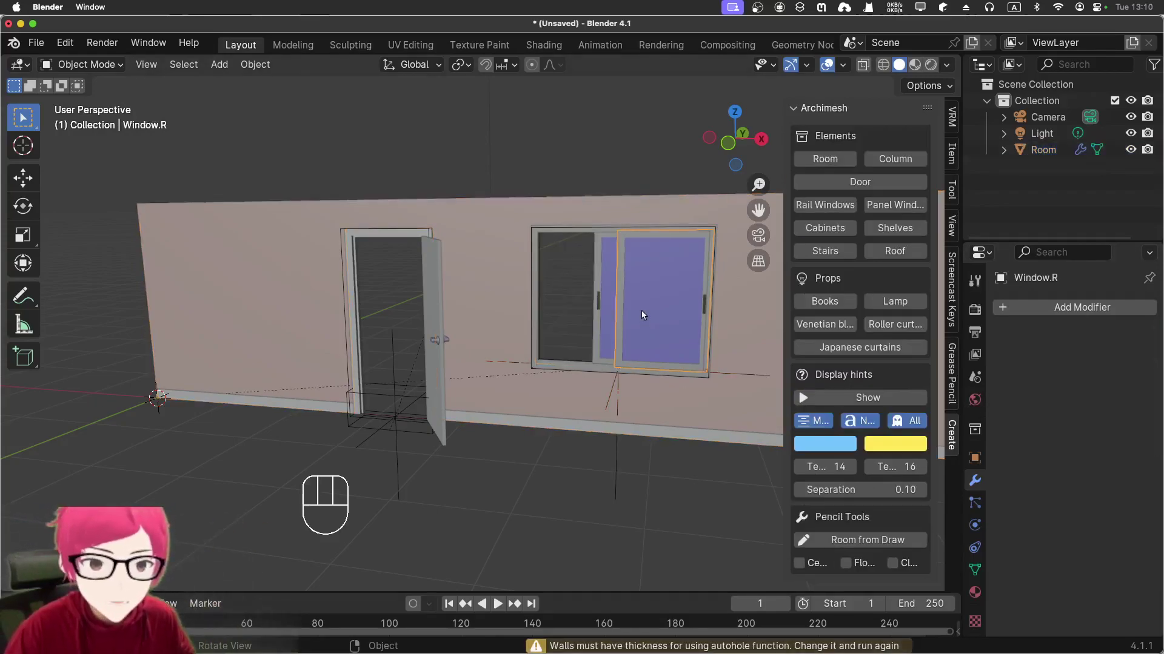
pyautogui.press('g')
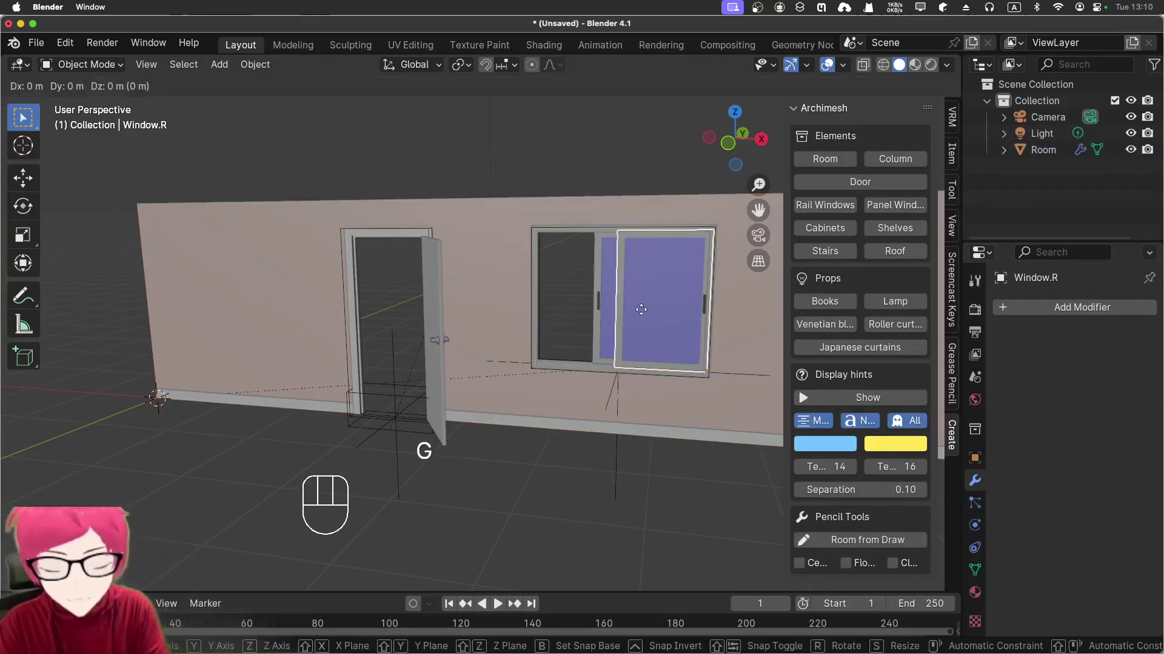
pyautogui.press('x')
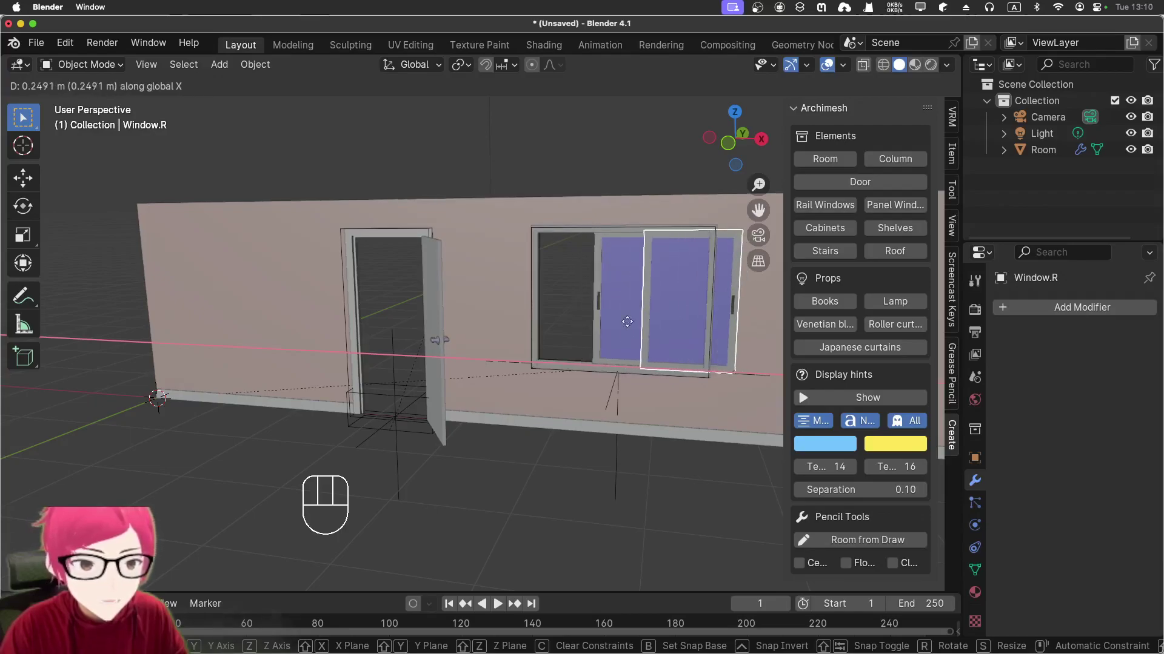
pyautogui.click(625, 323)
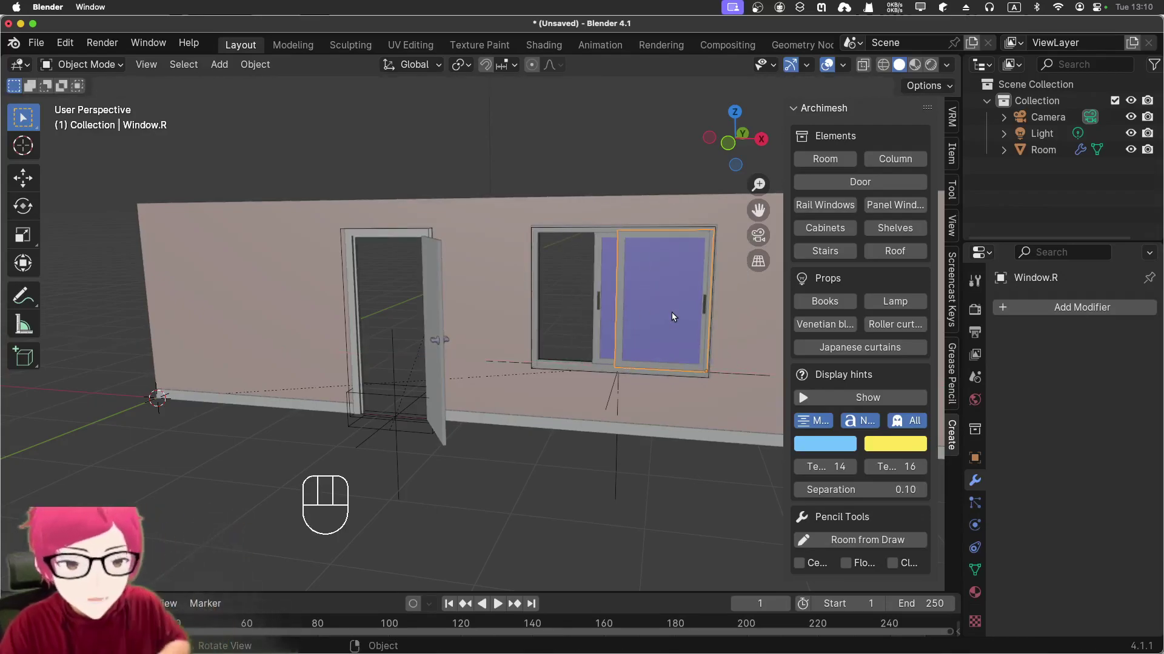
# Widen the Properties editor and check the Boolean modifiers' CTRL_Hole objects and operand type.
pyautogui.click(504, 311)
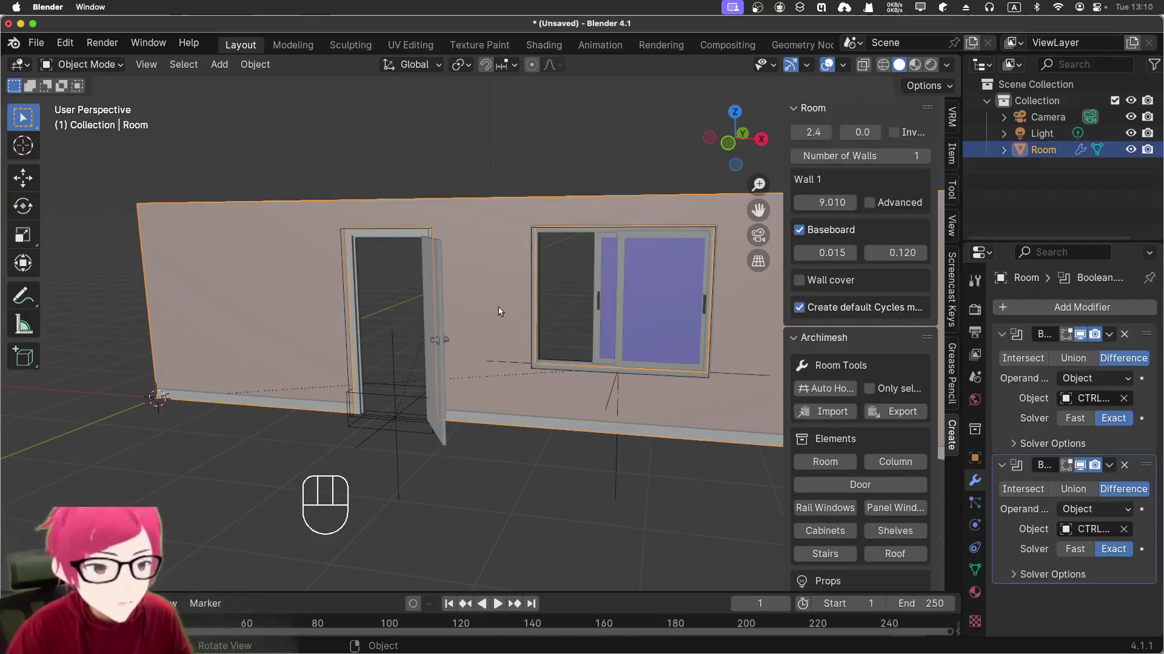
pyautogui.moveTo(962, 388); pyautogui.dragTo(834, 364)
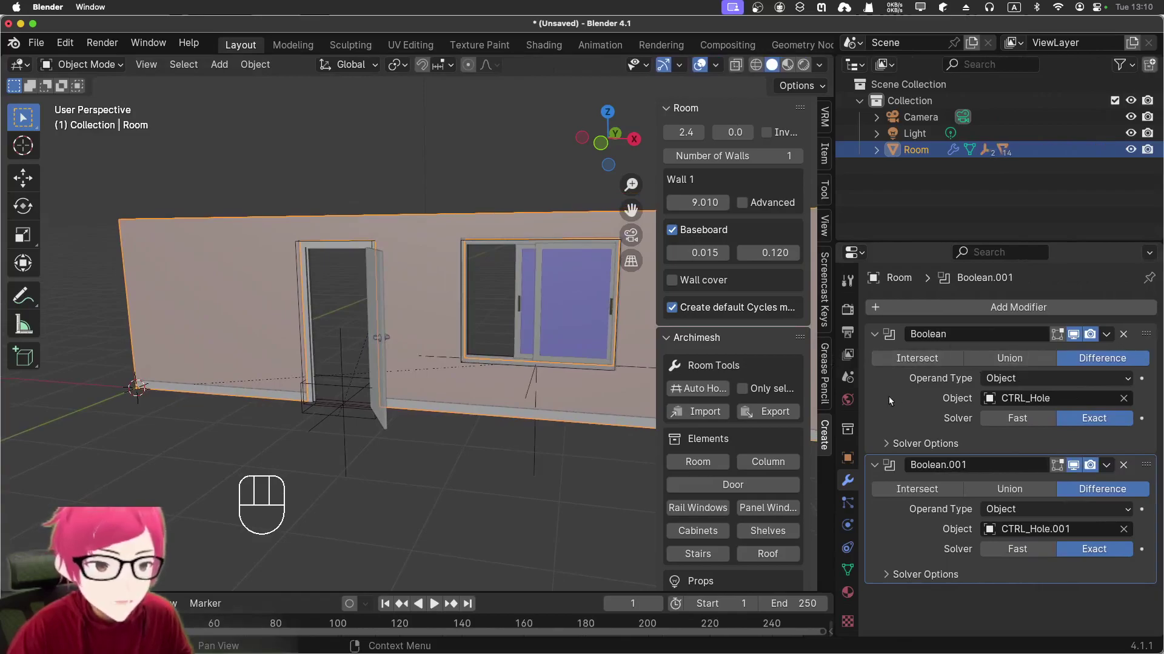
pyautogui.click(1033, 399)
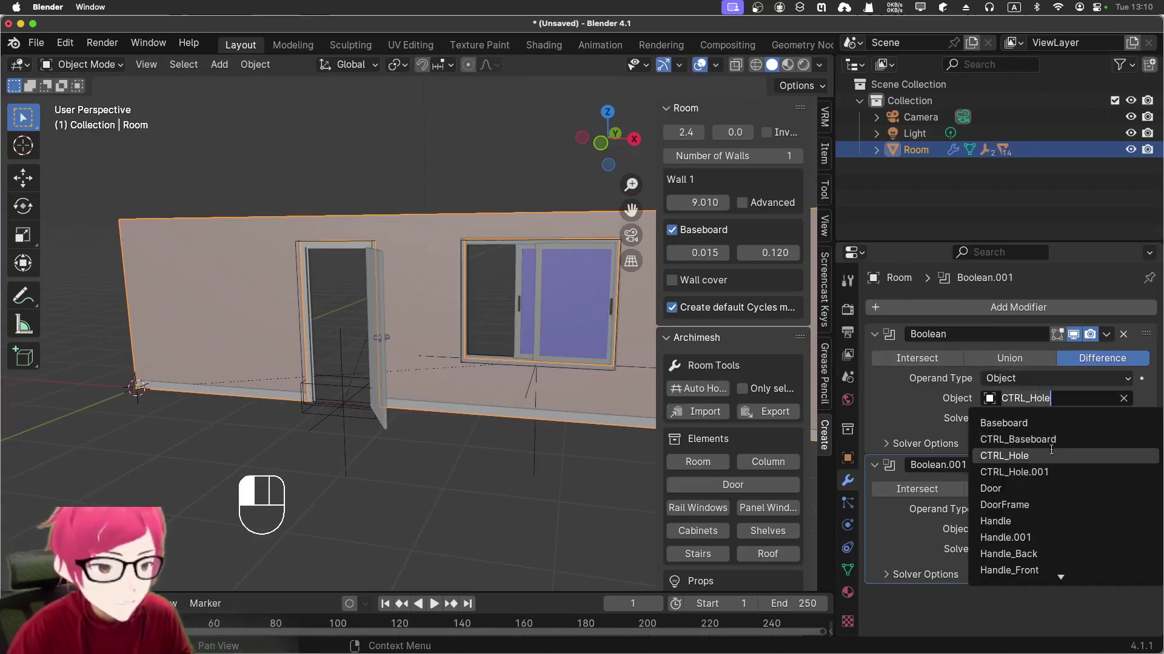
pyautogui.click(981, 457)
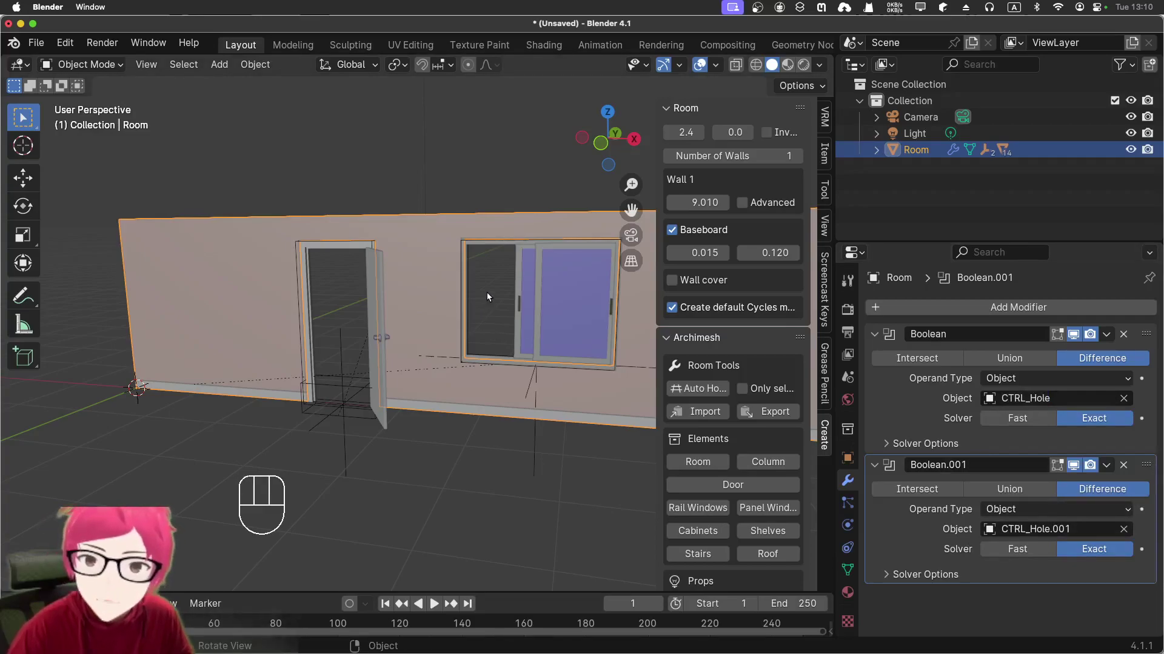
pyautogui.click(495, 192)
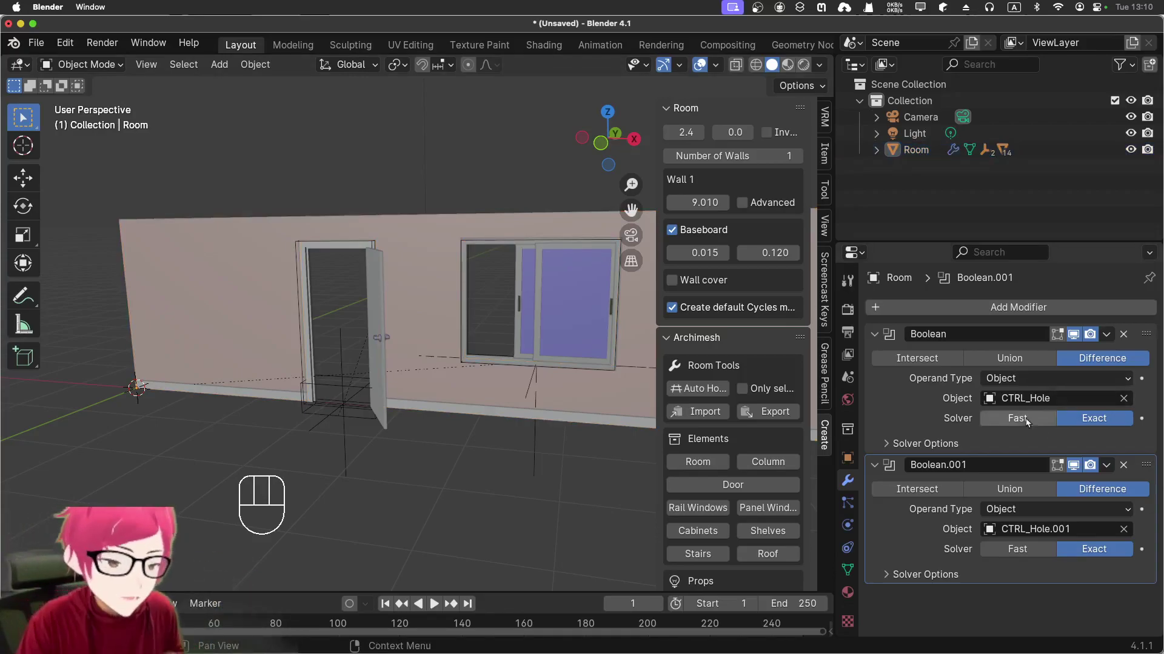
pyautogui.click(1030, 379)
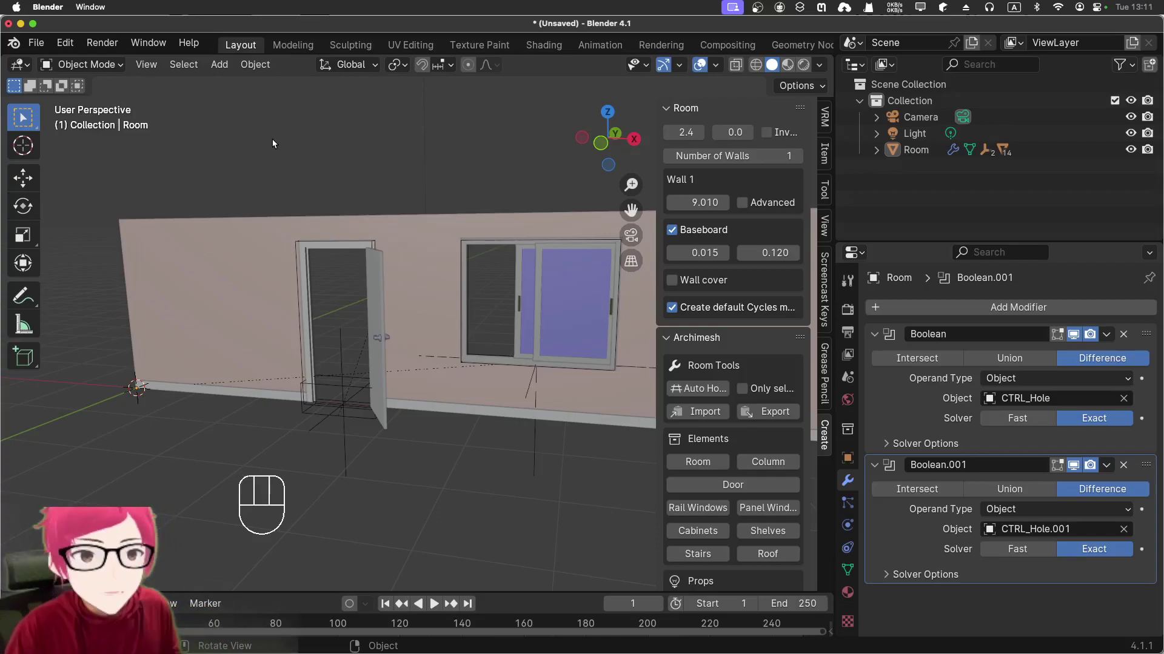
pyautogui.moveTo(200, 177); pyautogui.dragTo(349, 267, button='middle')
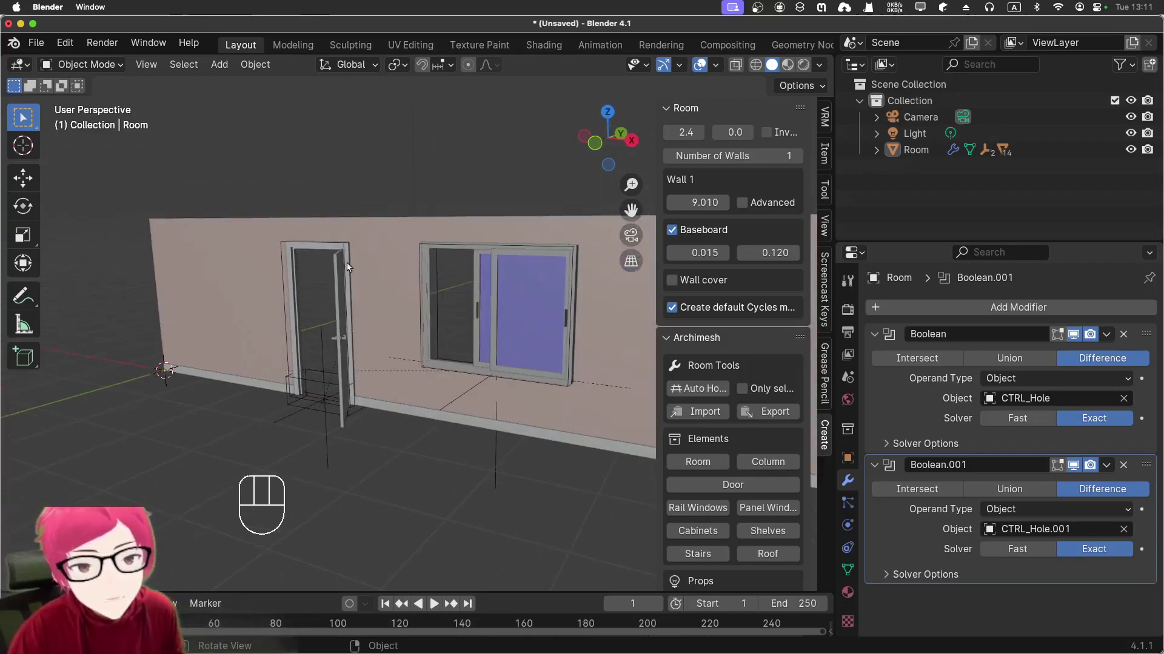
# Select the window frame, try a 0.110 WinFrame thickness, and undo it.
pyautogui.click(486, 260)
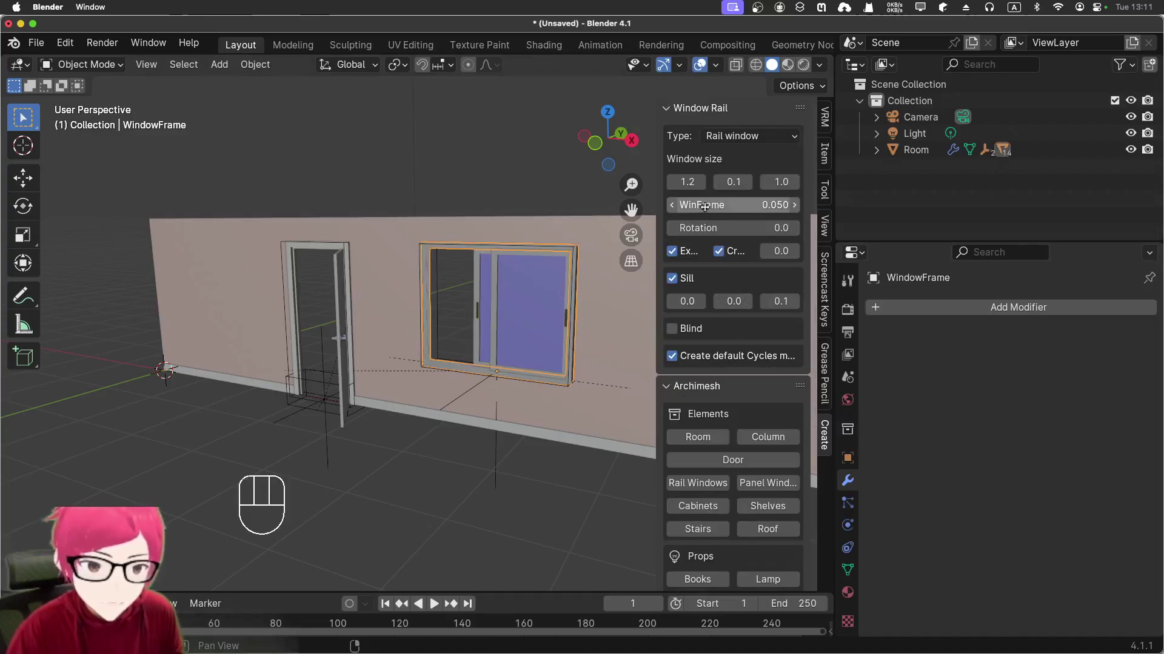
pyautogui.click(728, 204)
pyautogui.moveTo(709, 205)
pyautogui.mouseDown()
pyautogui.moveTo(736, 205)
pyautogui.moveTo(709, 206)
pyautogui.mouseUp()
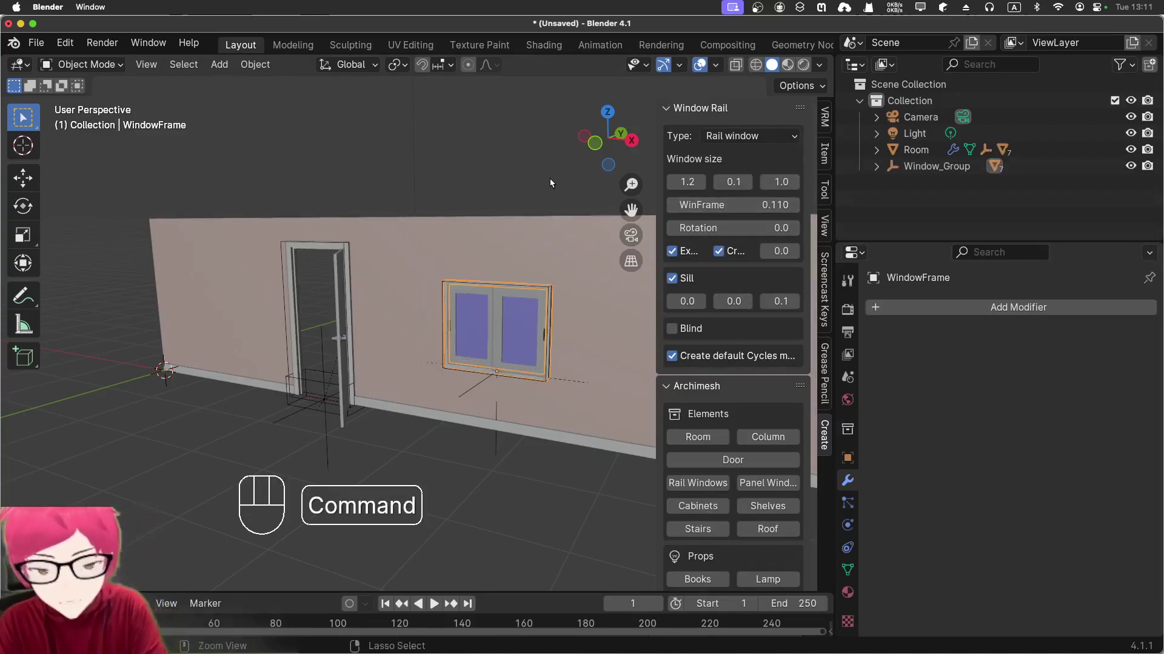
pyautogui.press('super+z')
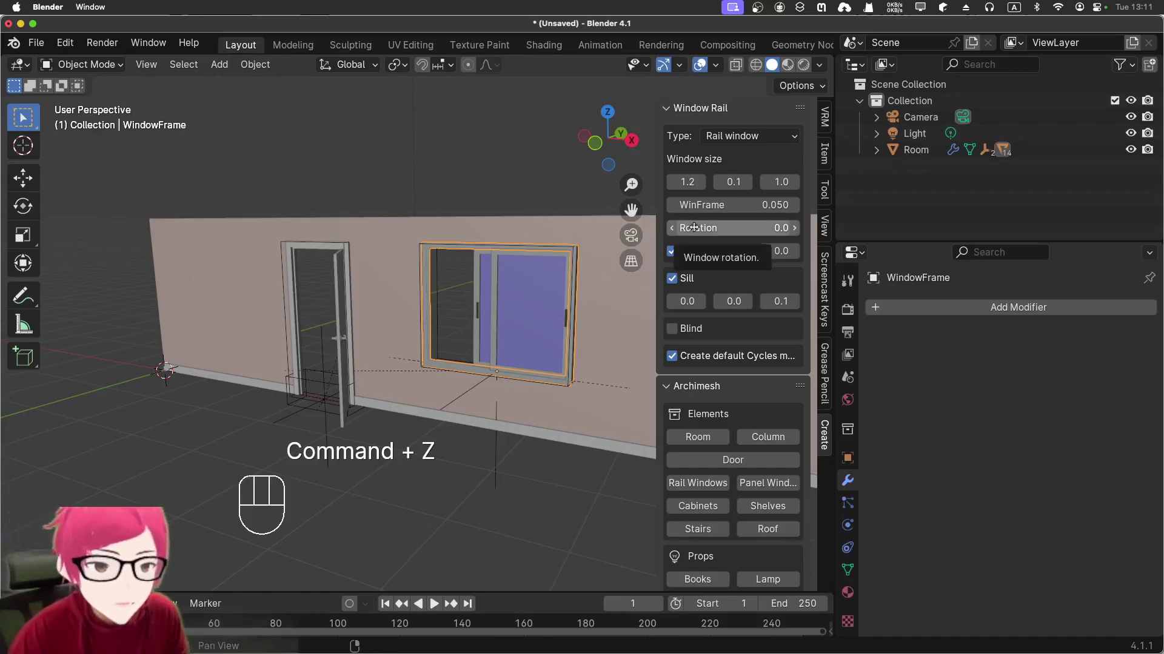
# Try a window rotation, undo it, and widen the sidebar to show full labels.
pyautogui.moveTo(700, 228)
pyautogui.mouseDown()
pyautogui.moveTo(740, 228)
pyautogui.moveTo(718, 227)
pyautogui.mouseUp()
pyautogui.scroll(5, 544, 291)
pyautogui.scroll(-1, 547, 292)
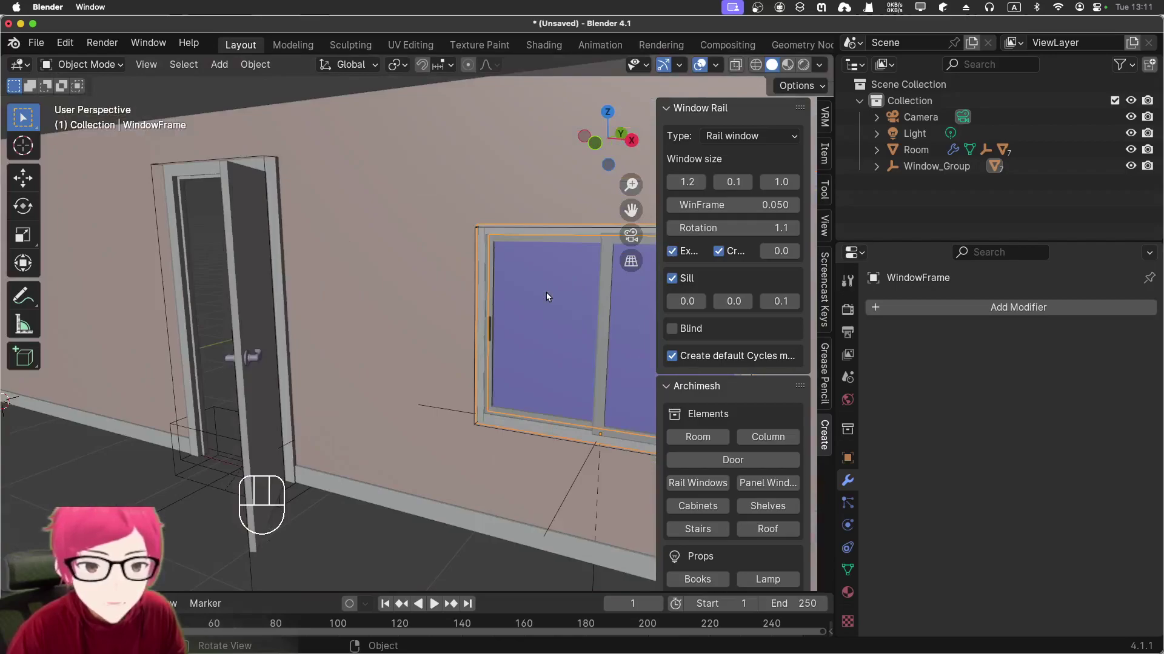
pyautogui.keyDown('shift'); pyautogui.moveTo(554, 295); pyautogui.dragTo(181, 276, button='middle'); pyautogui.keyUp('shift')
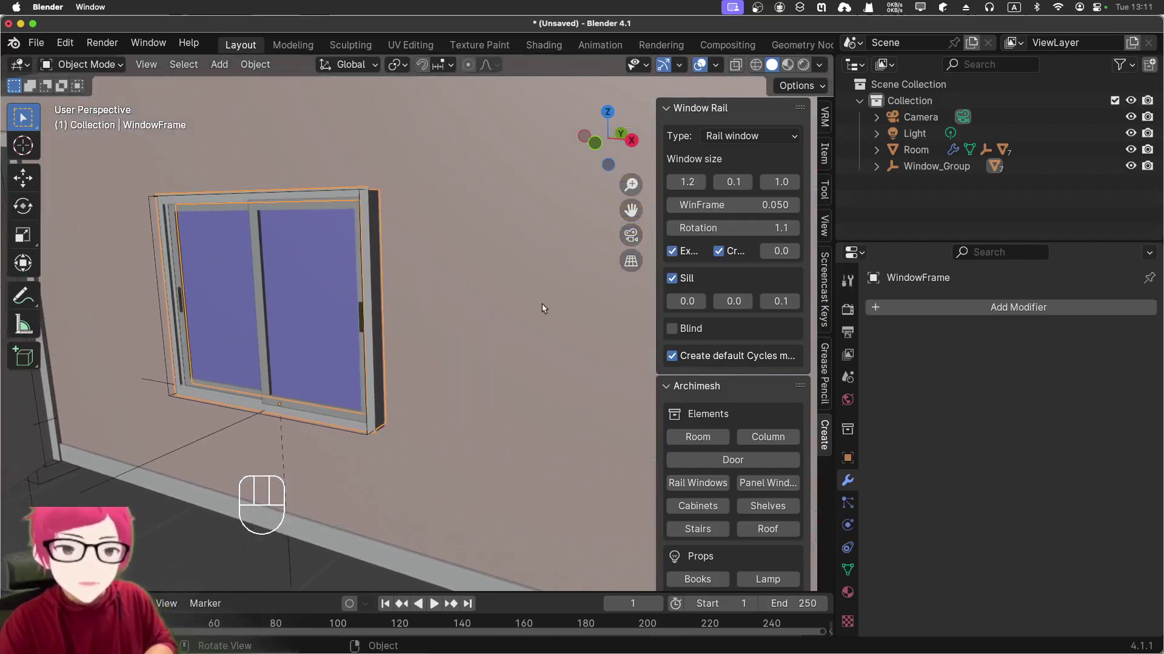
pyautogui.press('super+z')
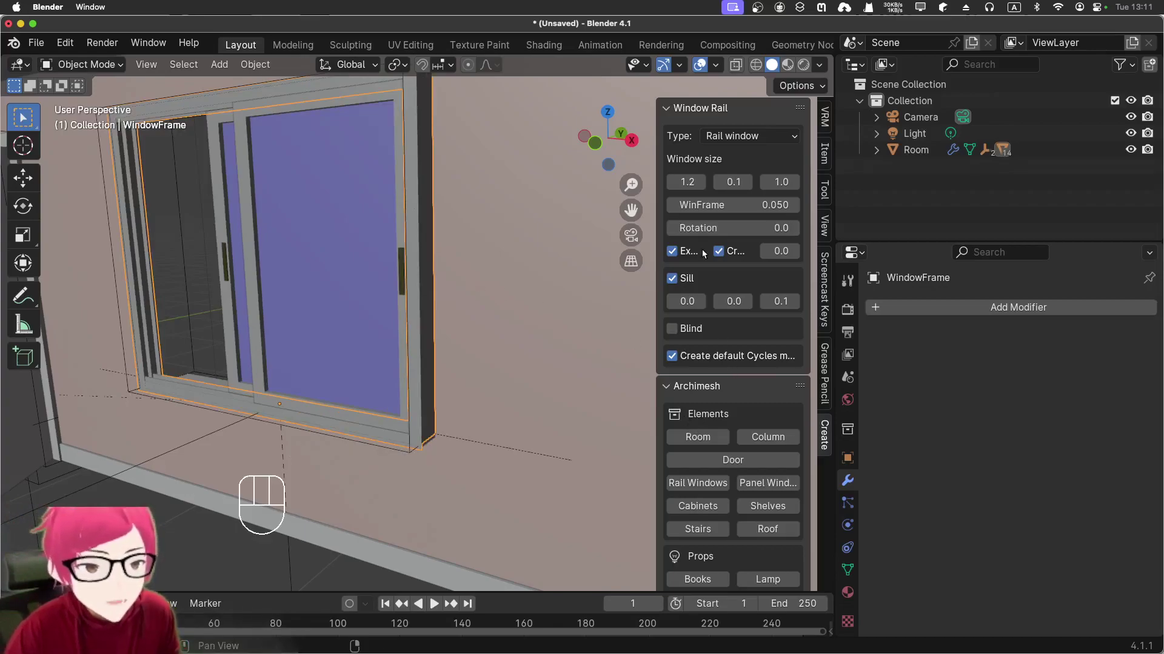
pyautogui.moveTo(656, 257); pyautogui.dragTo(494, 244)
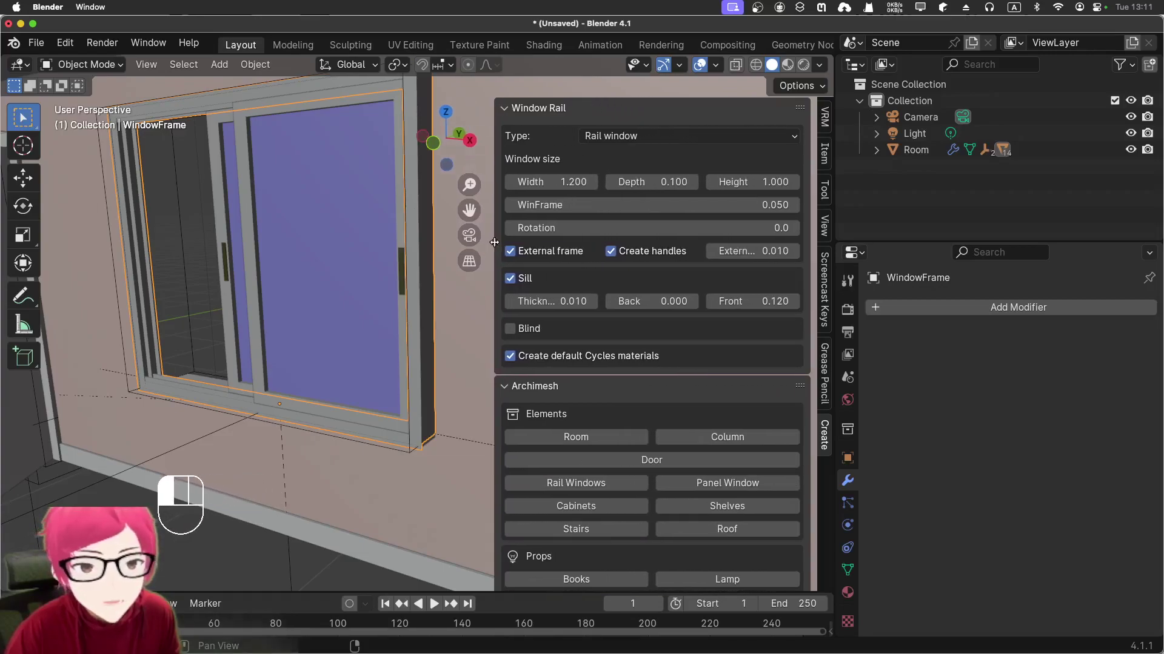
# Leave the rail window with External frame and Create handles both enabled.
pyautogui.click(612, 252)
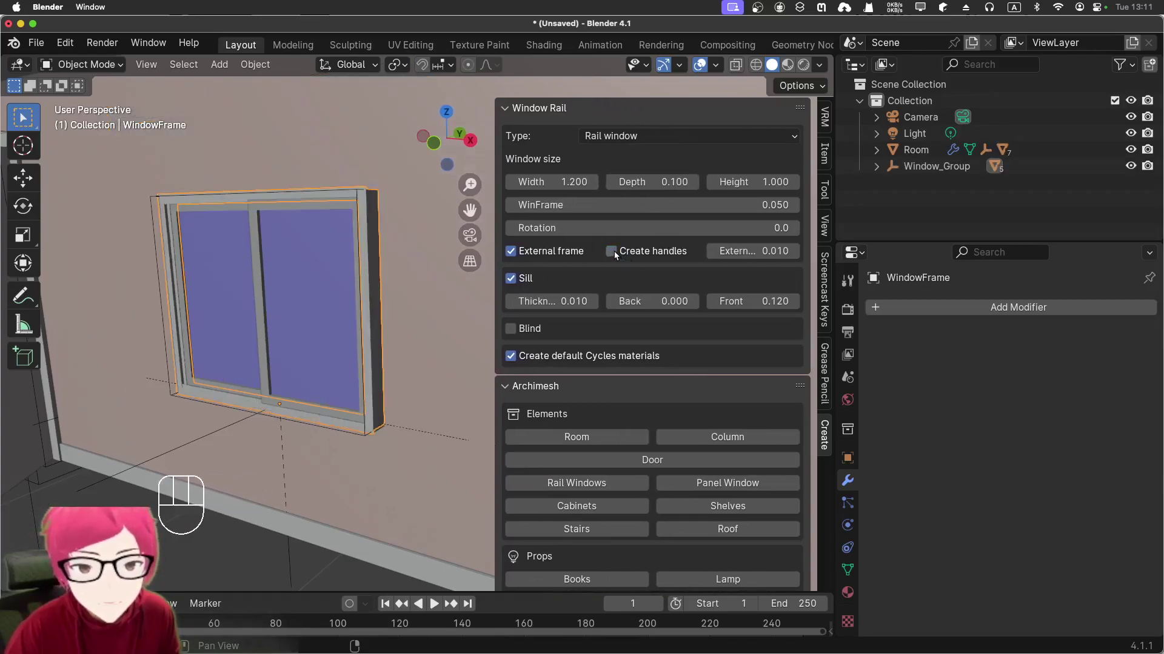
pyautogui.click(613, 251)
pyautogui.click(613, 251)
pyautogui.click(612, 253)
pyautogui.click(613, 252)
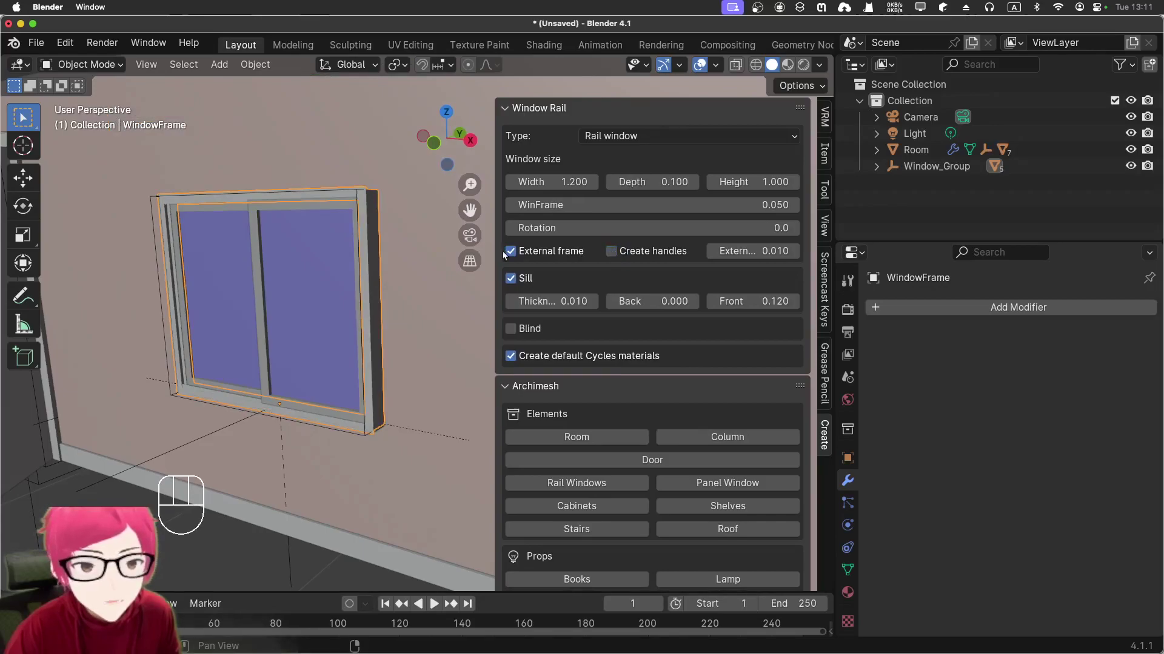
pyautogui.click(511, 252)
pyautogui.click(511, 252)
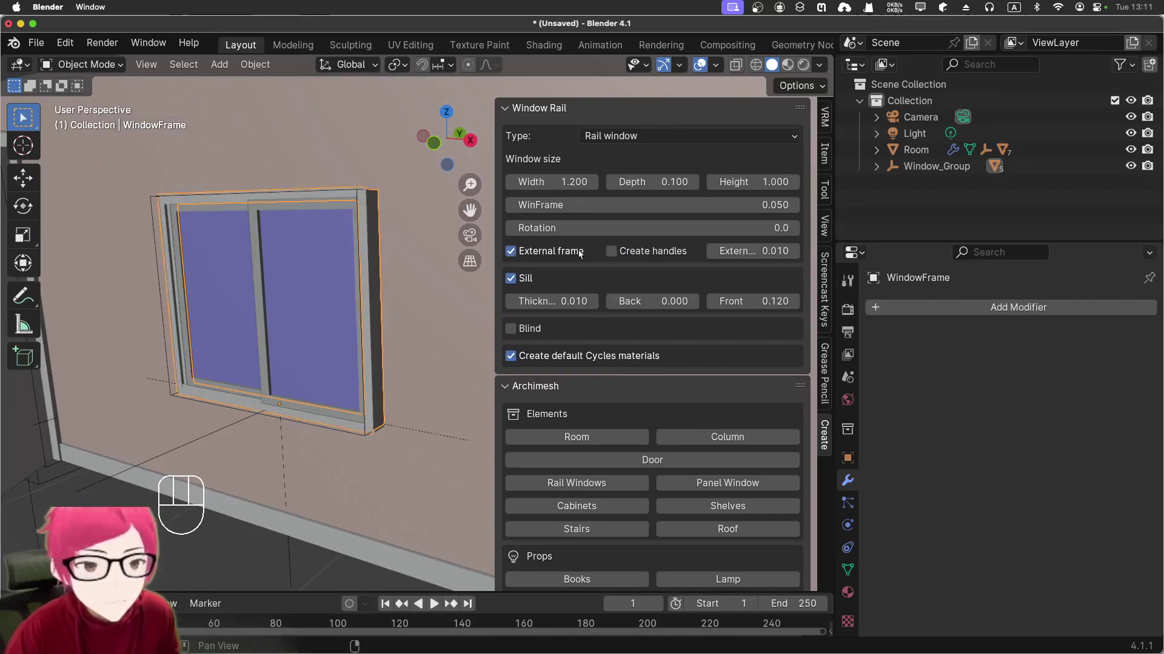
pyautogui.click(541, 253)
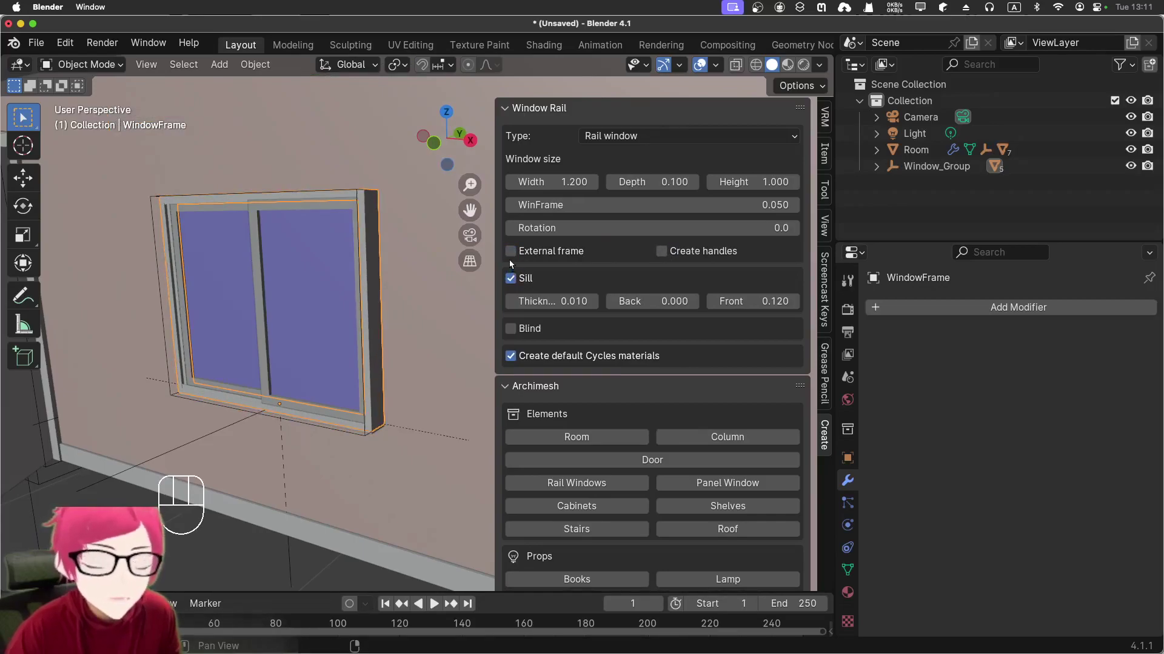
pyautogui.click(511, 252)
pyautogui.click(612, 253)
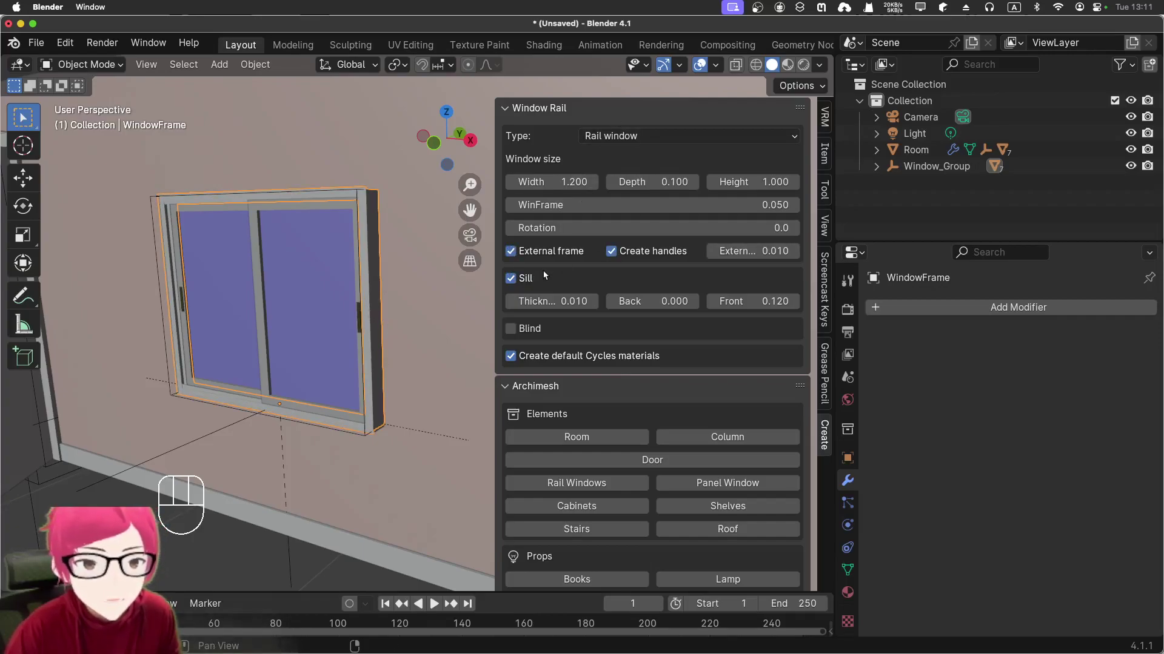
# Set the window Width to 2.040 and Height to 1.360, keeping Depth 0.100 and Rotation 0.
pyautogui.moveTo(553, 182); pyautogui.dragTo(552, 182)
pyautogui.scroll(-3, 448, 210)
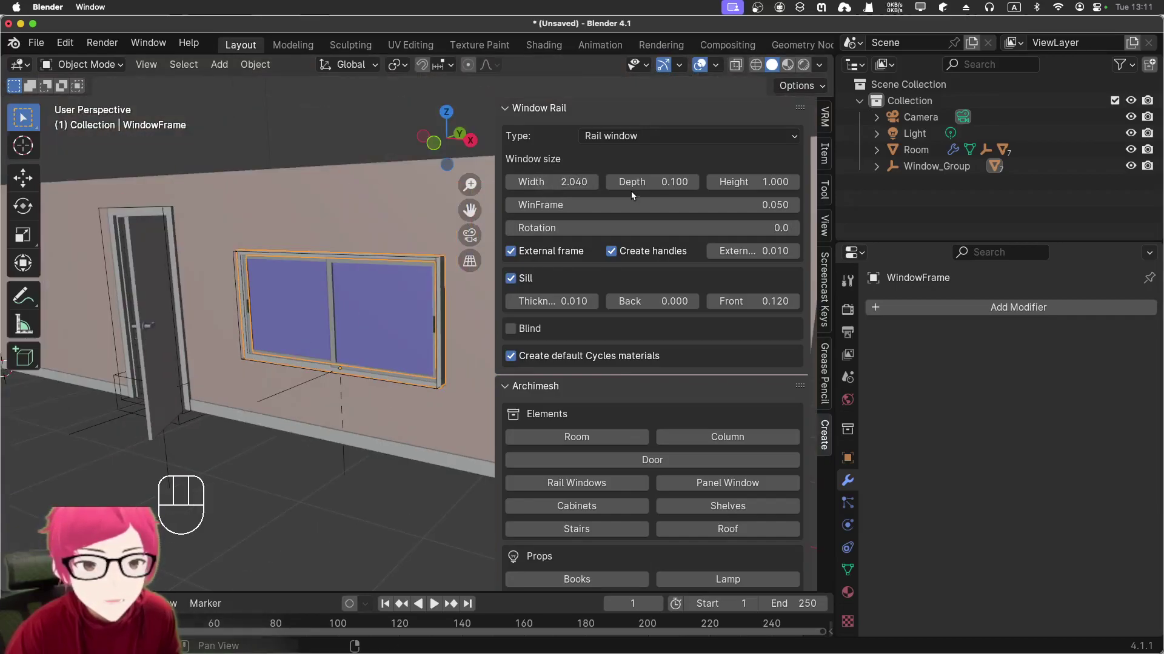
pyautogui.moveTo(640, 184)
pyautogui.mouseDown()
pyautogui.moveTo(659, 196)
pyautogui.moveTo(636, 188)
pyautogui.mouseUp()
pyautogui.press('super+z')
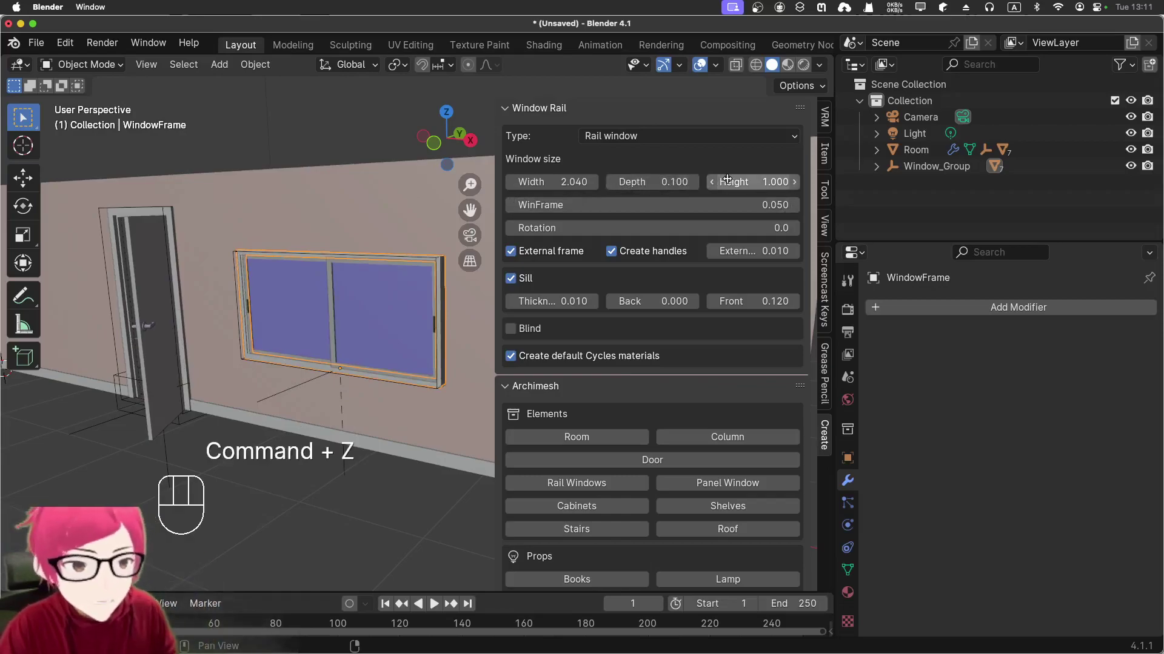
pyautogui.moveTo(739, 182); pyautogui.dragTo(745, 182)
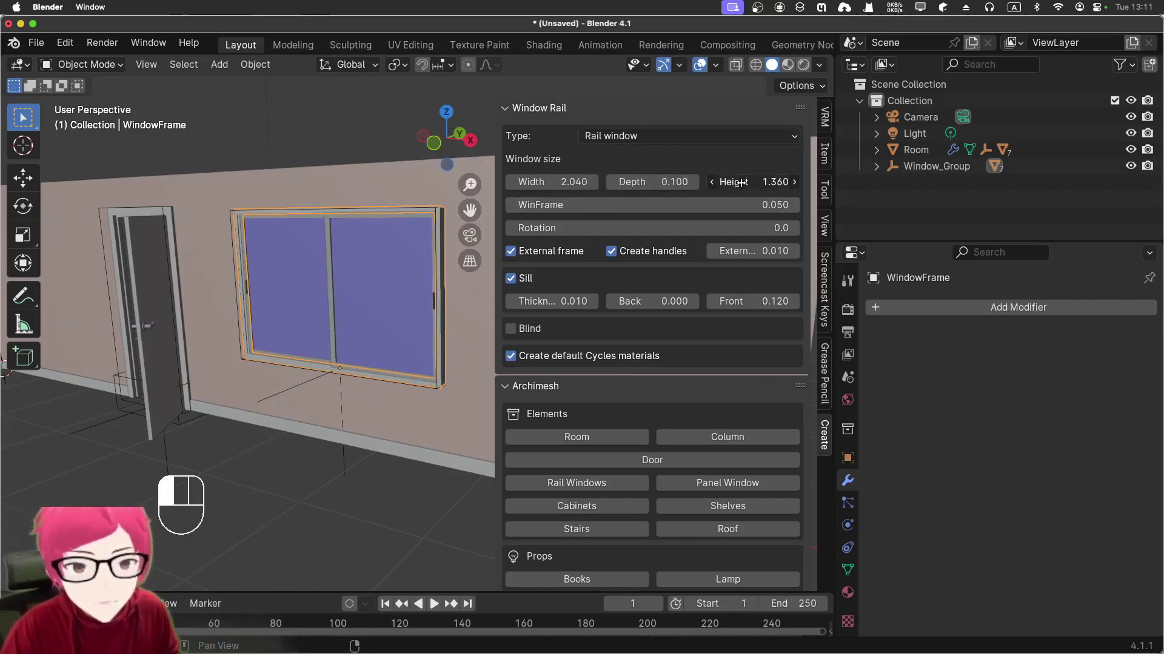
pyautogui.moveTo(580, 223); pyautogui.dragTo(597, 226)
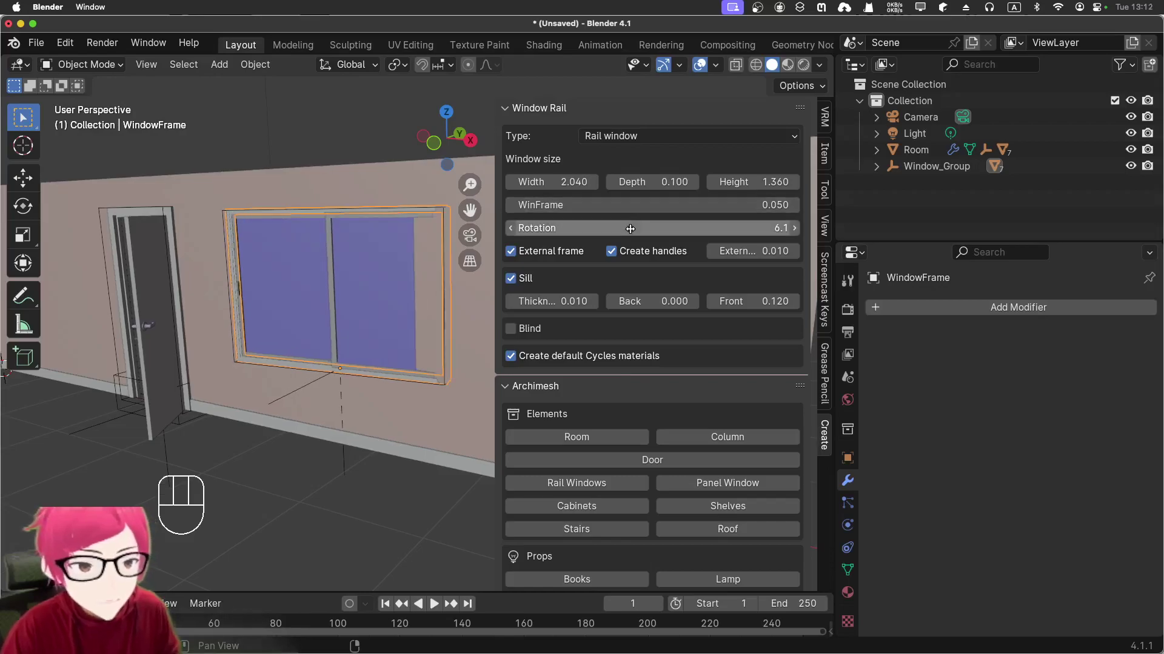
pyautogui.click(609, 227)
pyautogui.write('0')
pyautogui.press('Return')
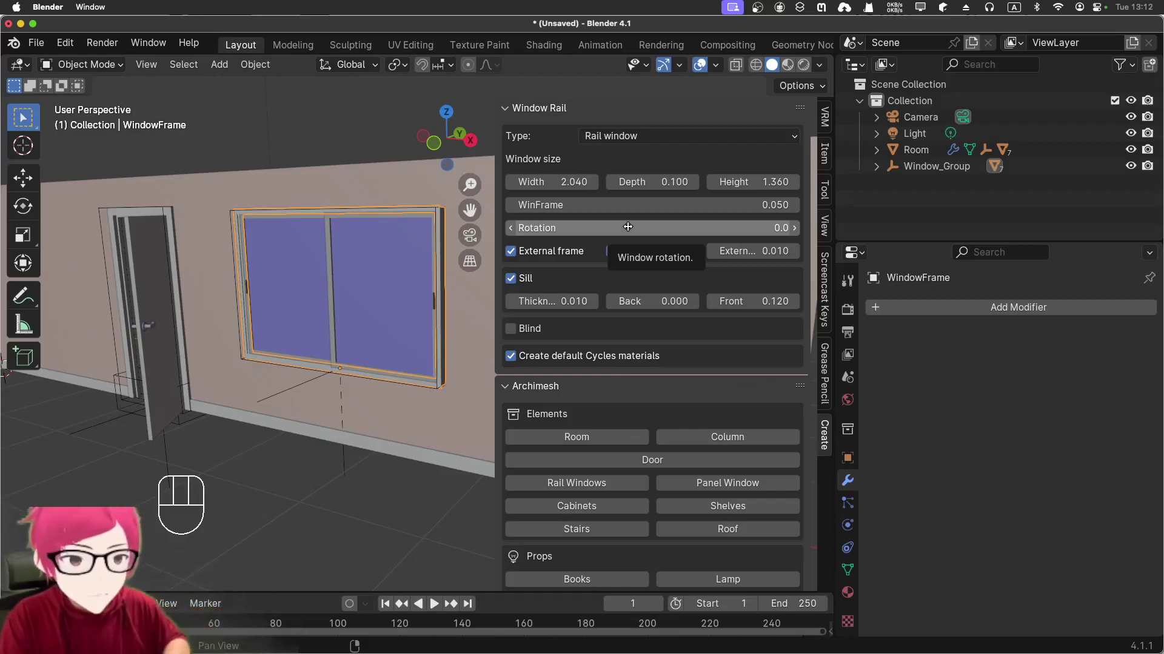
# Add a roller blind with a blind box to the rail window.
pyautogui.click(510, 329)
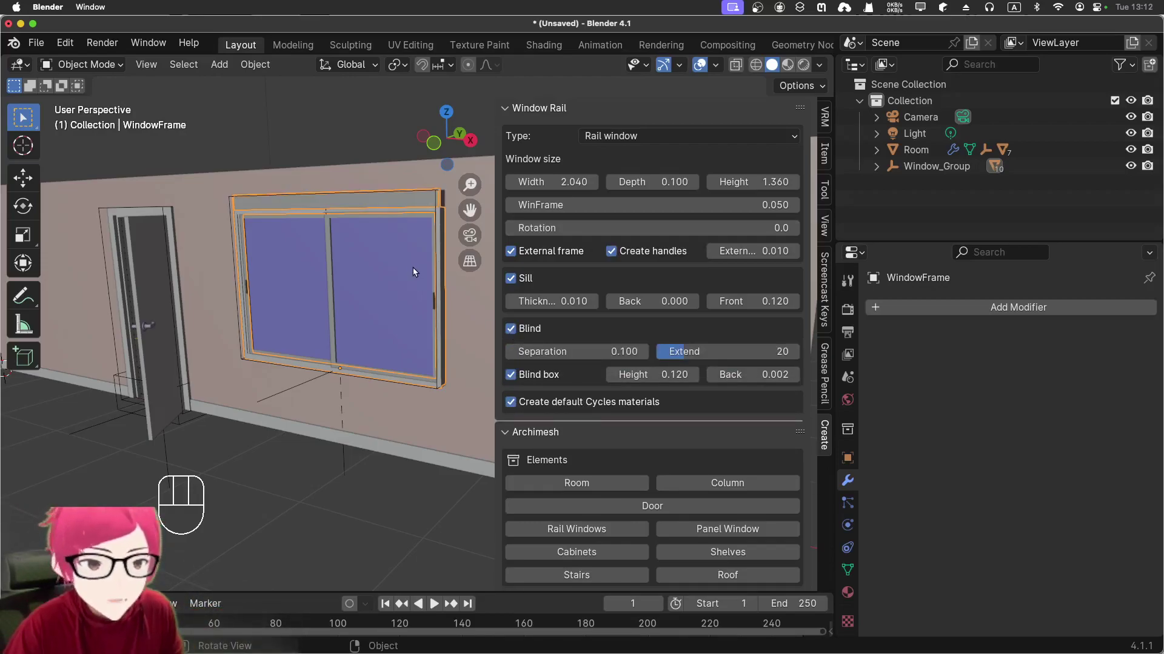
pyautogui.scroll(5, 321, 214)
pyautogui.scroll(-3, 322, 213)
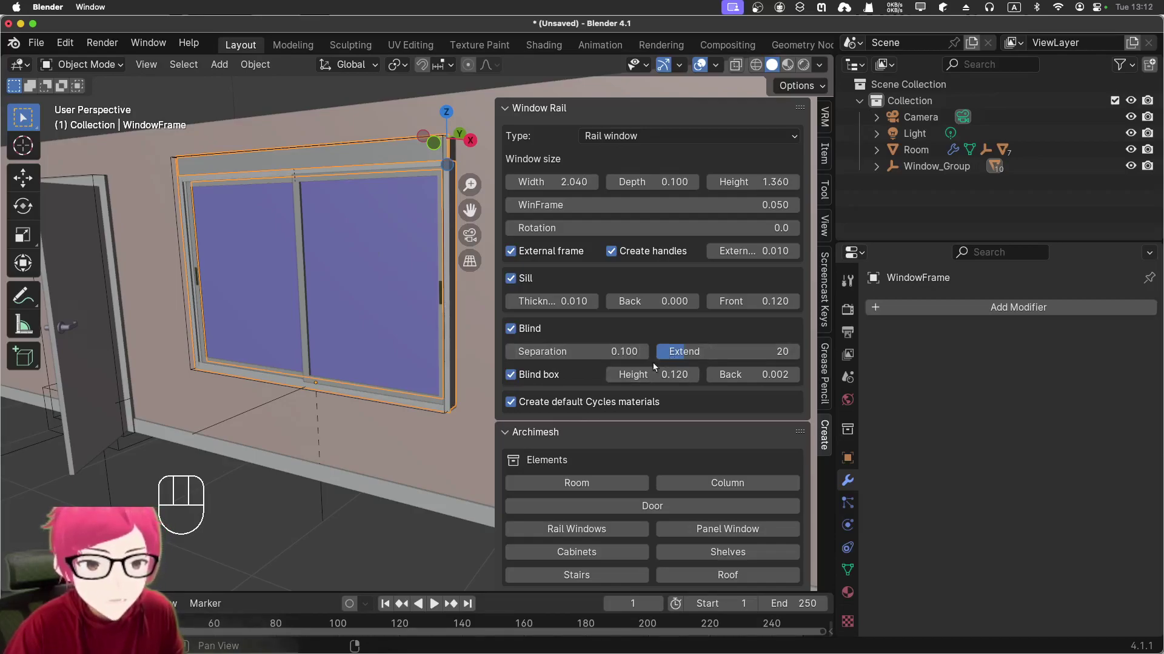
# Extend the blind to 45, checking it from several view angles.
pyautogui.moveTo(657, 357); pyautogui.dragTo(709, 358)
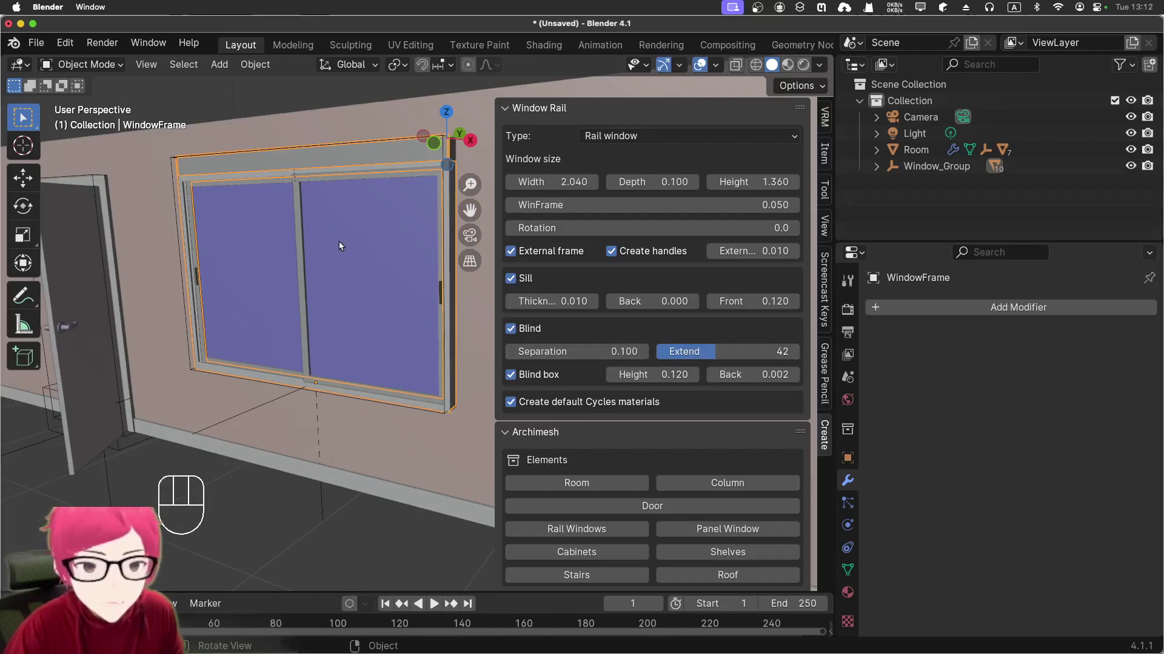
pyautogui.moveTo(339, 243); pyautogui.dragTo(303, 255, button='middle')
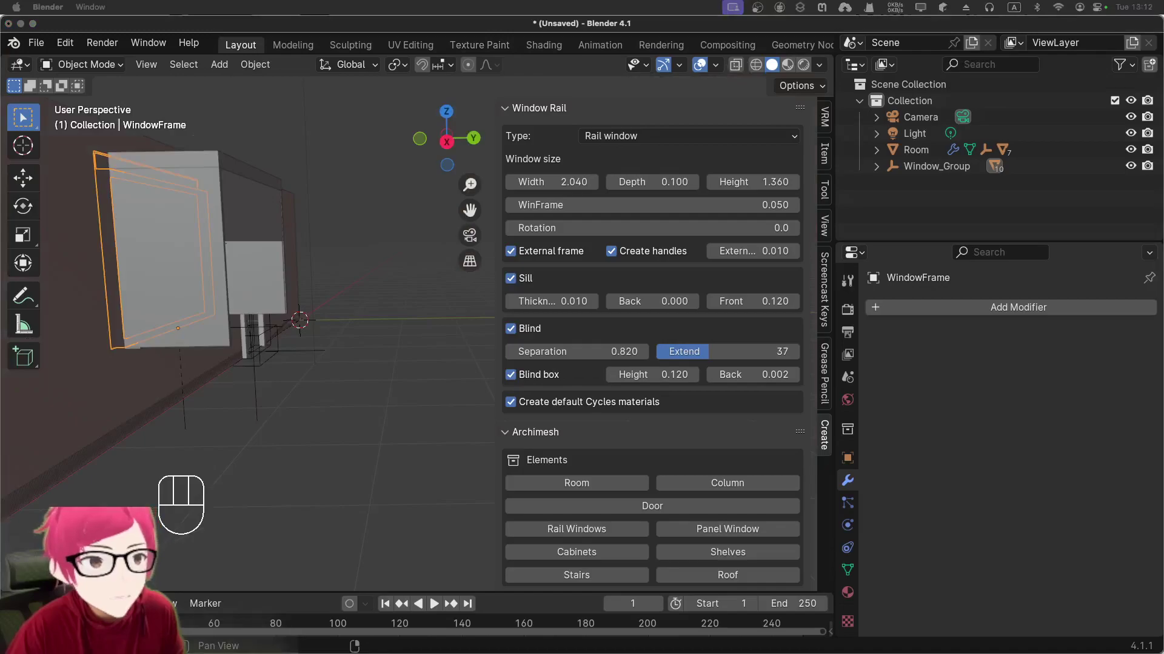
pyautogui.moveTo(387, 332); pyautogui.dragTo(364, 358, button='middle')
pyautogui.moveTo(721, 352); pyautogui.dragTo(675, 350)
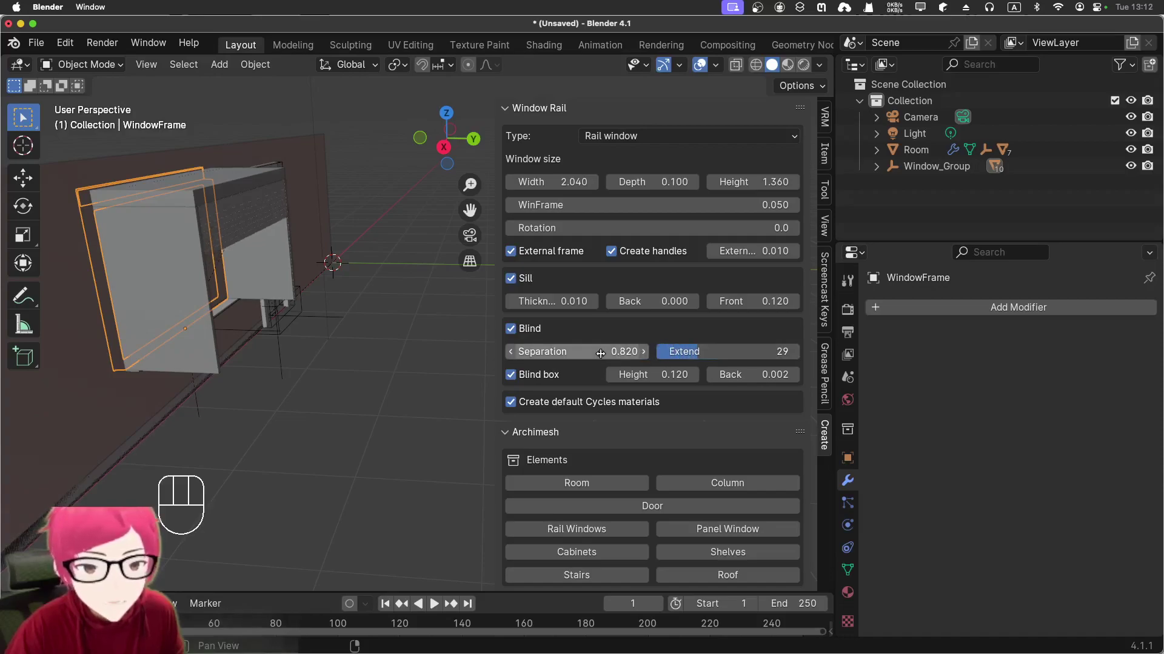
pyautogui.moveTo(305, 297); pyautogui.dragTo(273, 292, button='middle')
pyautogui.moveTo(701, 355)
pyautogui.mouseDown()
pyautogui.moveTo(785, 356)
pyautogui.moveTo(794, 370)
pyautogui.moveTo(795, 356)
pyautogui.moveTo(666, 344)
pyautogui.moveTo(598, 353)
pyautogui.moveTo(721, 352)
pyautogui.mouseUp()
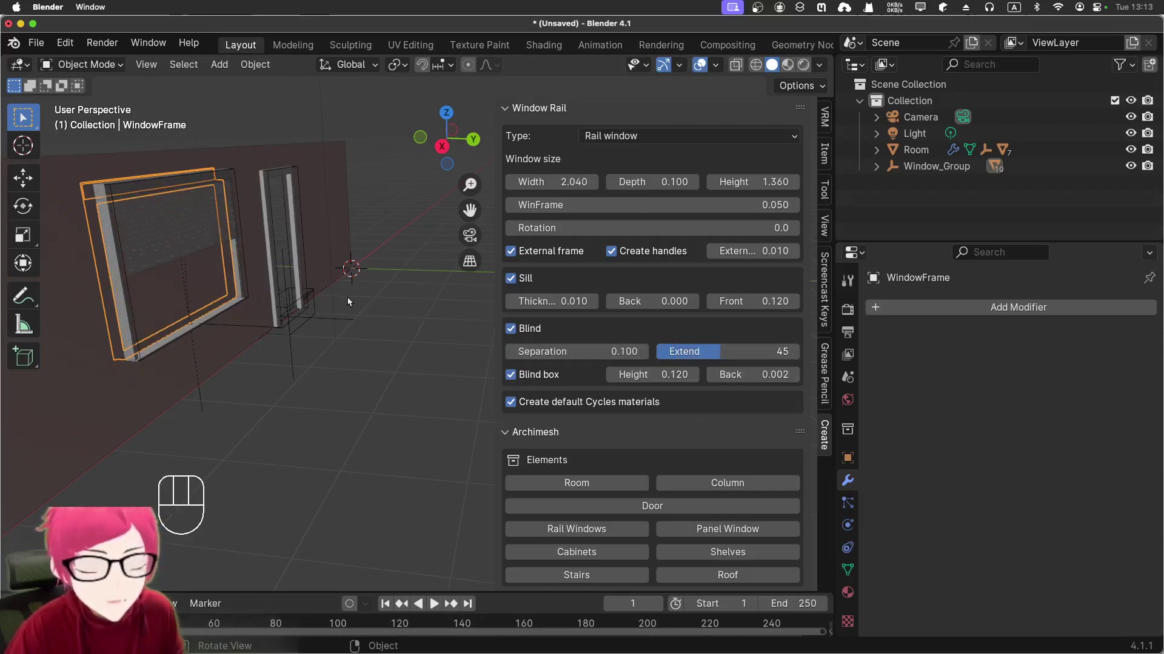
pyautogui.moveTo(340, 297); pyautogui.dragTo(398, 287, button='middle')
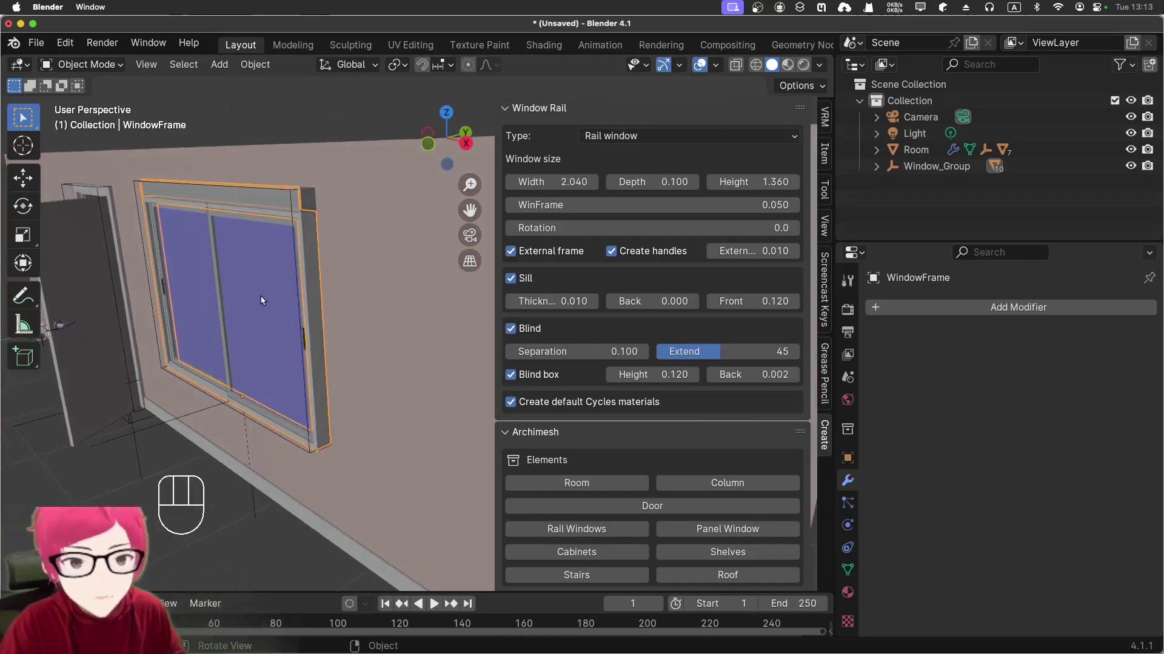
pyautogui.moveTo(270, 283)
pyautogui.mouseDown(button='middle')
pyautogui.moveTo(158, 311)
pyautogui.moveTo(279, 280)
pyautogui.mouseUp(button='middle')
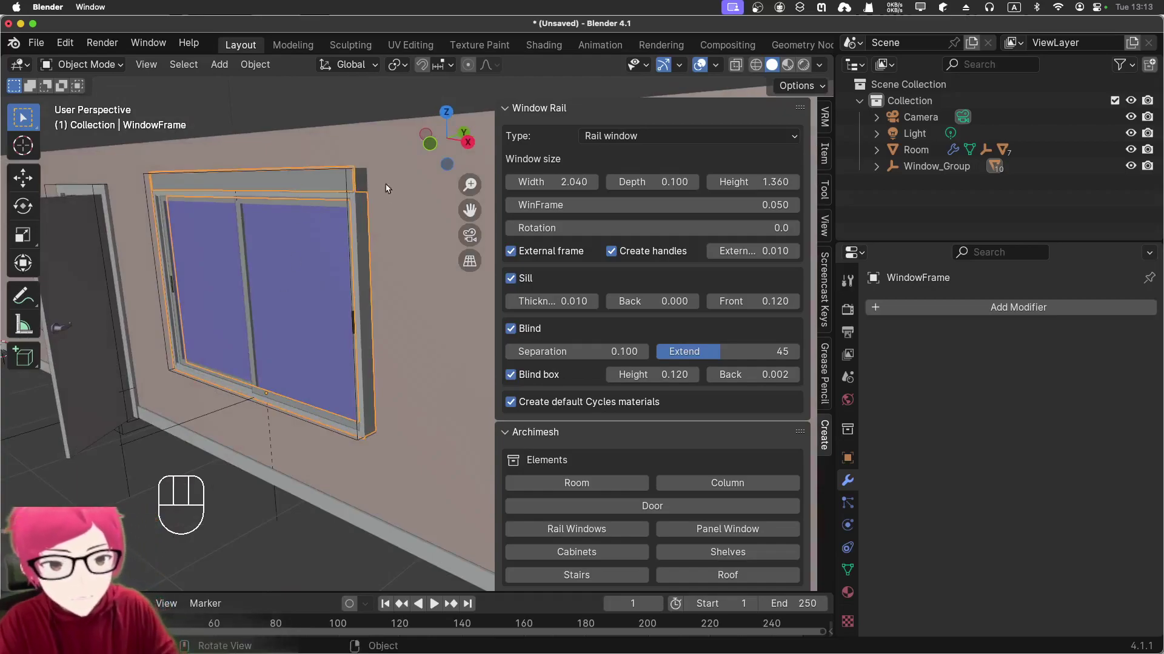
# Rotate Window_Group 180° about Z and slide it along Y into the wall.
pyautogui.click(936, 166)
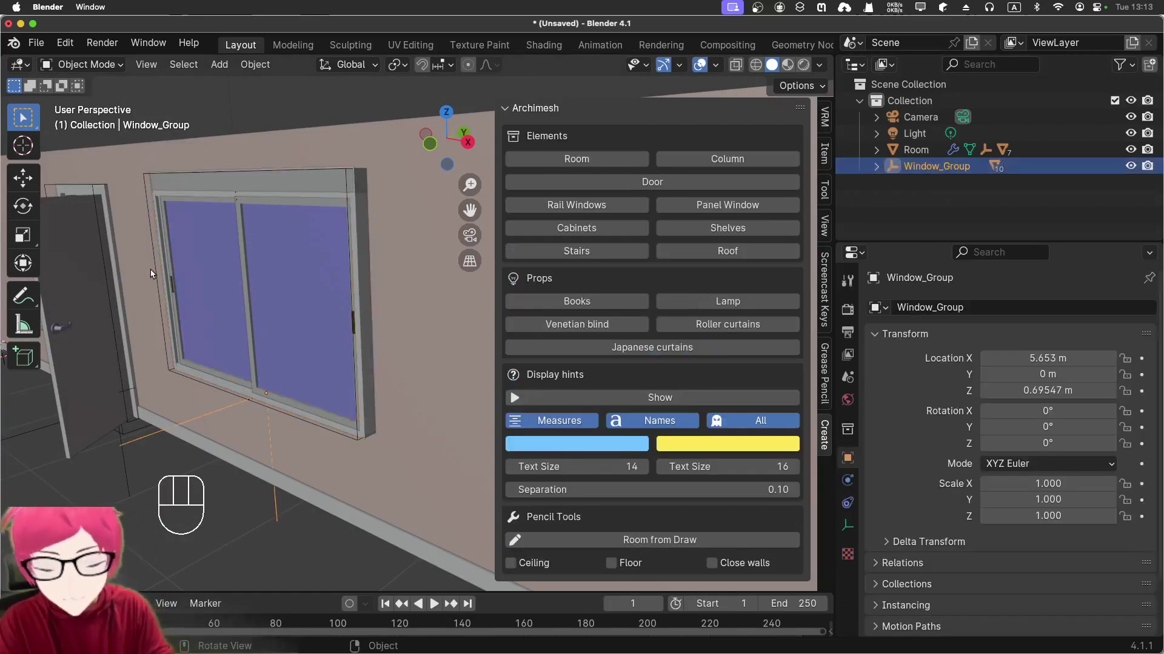
pyautogui.write('rz')
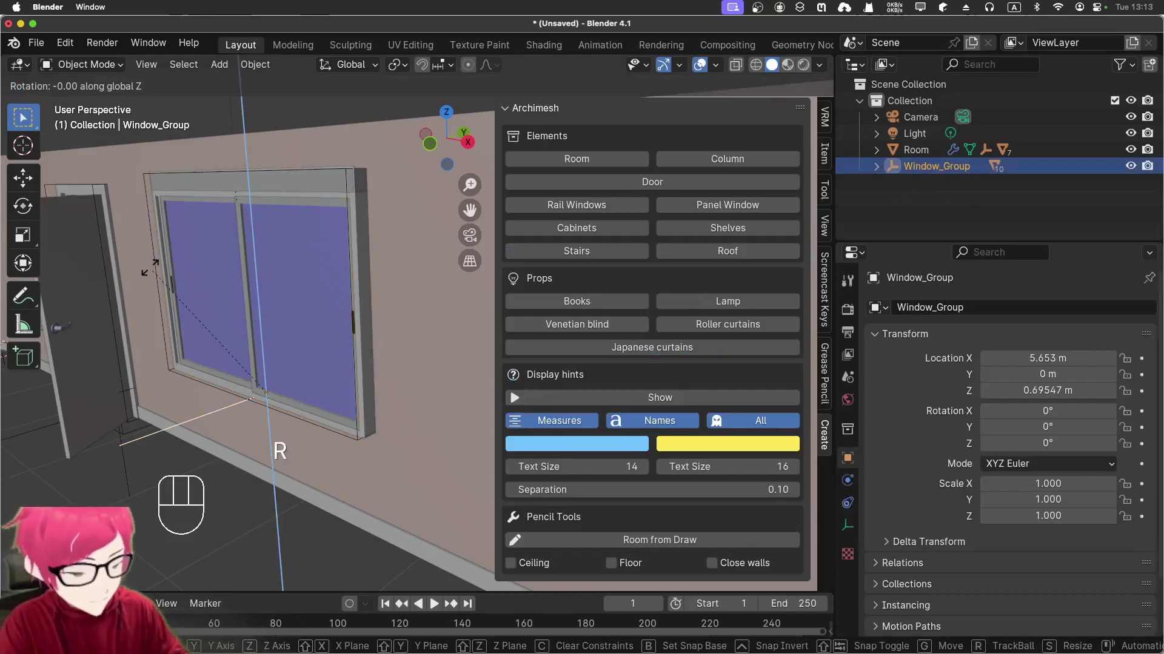
pyautogui.write('180')
pyautogui.press('Return')
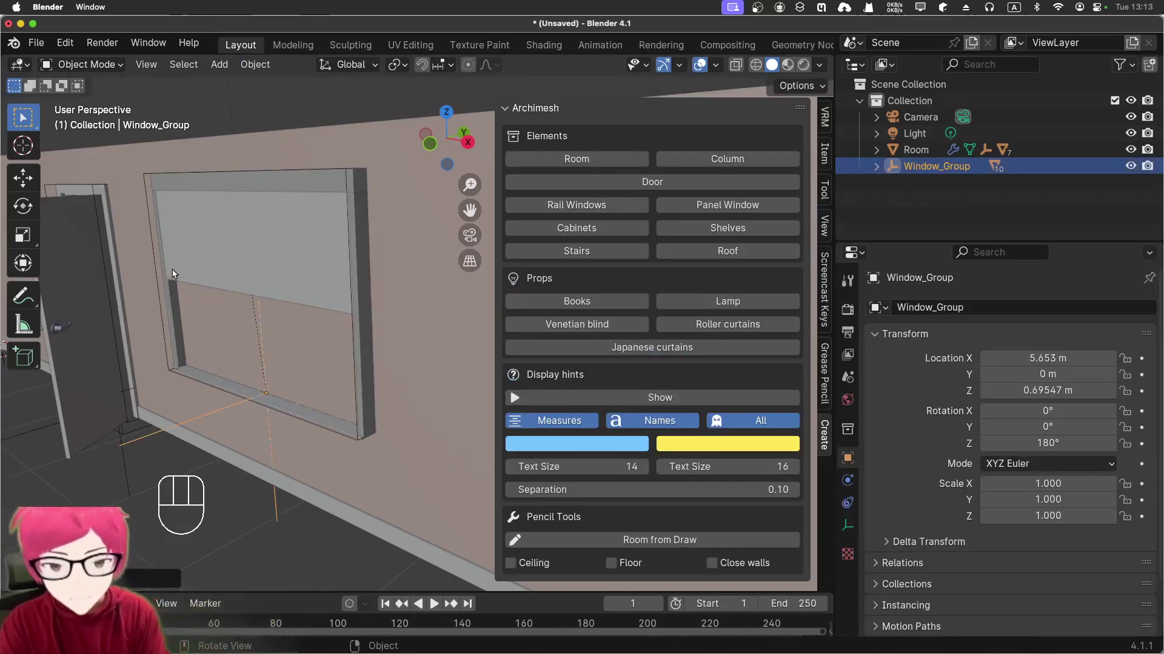
pyautogui.press('g')
pyautogui.press('x')
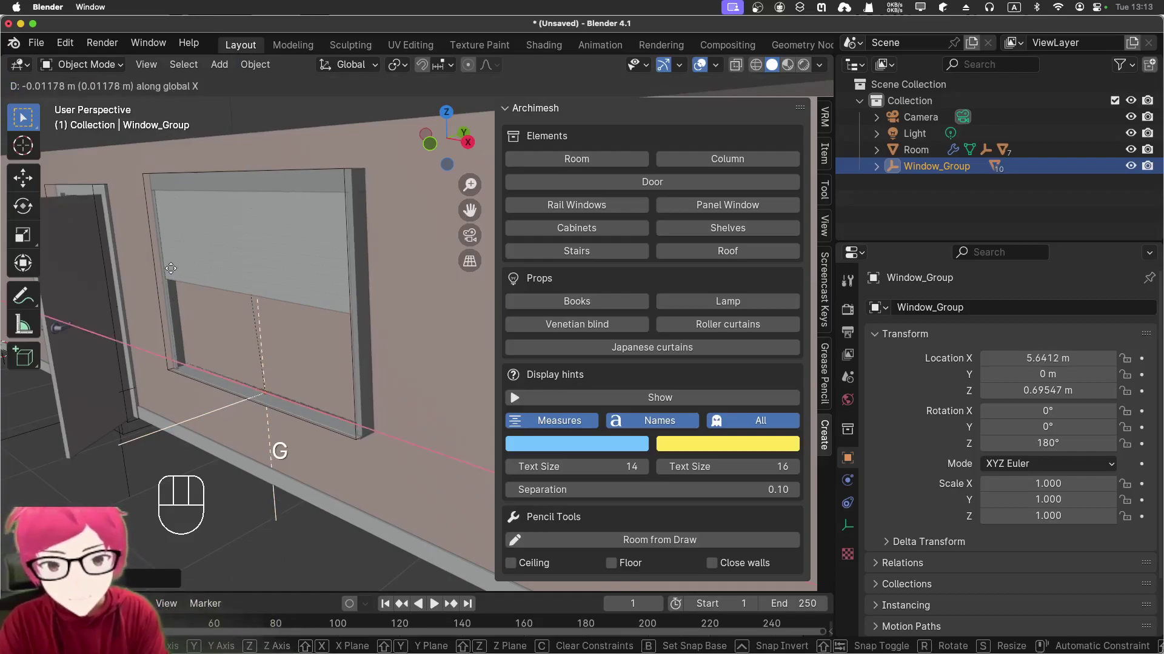
pyautogui.press('y')
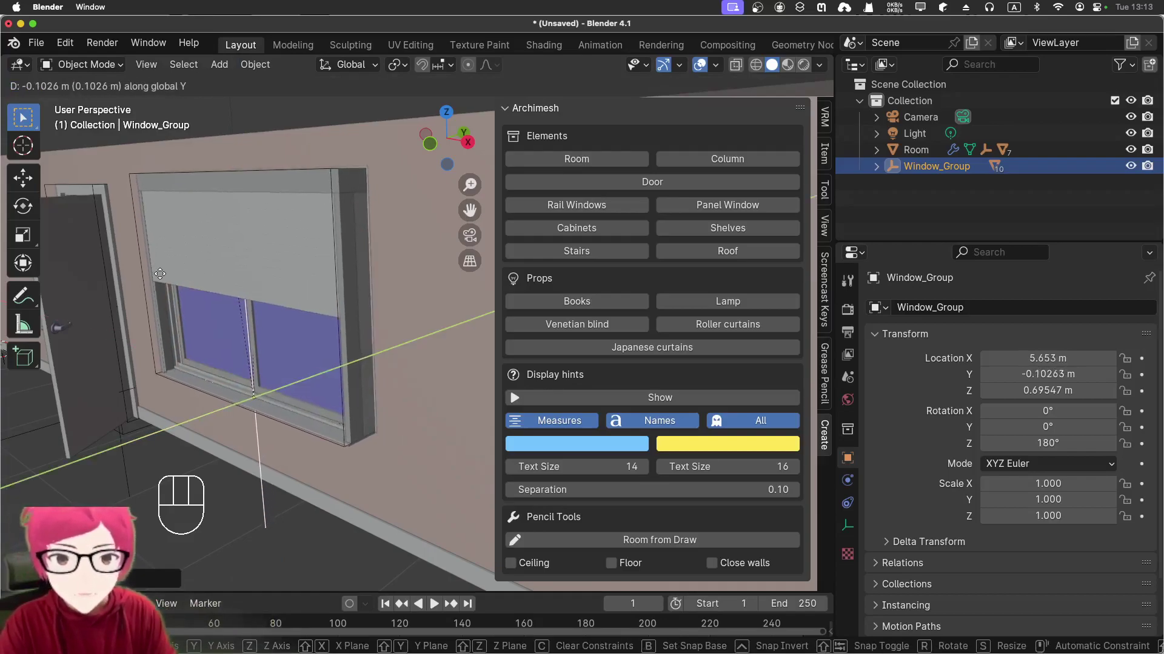
pyautogui.click(364, 332)
# Select the roller blind and its blind box, then orbit closer to inspect the window.
pyautogui.click(284, 237)
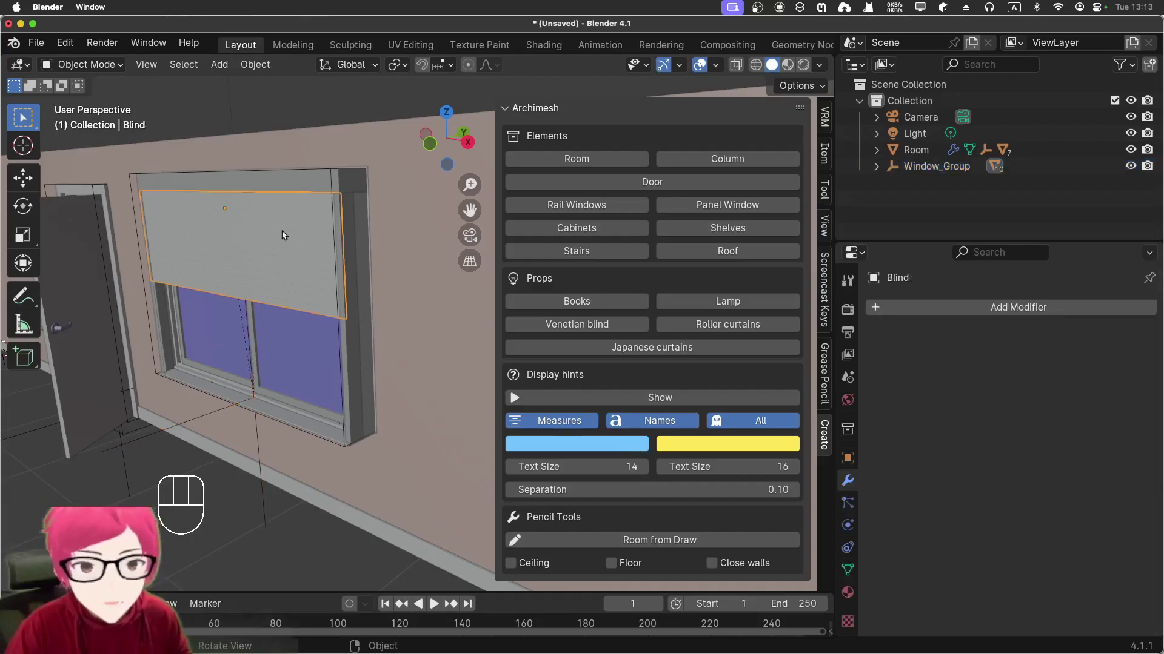
pyautogui.click(345, 180)
pyautogui.moveTo(432, 372)
pyautogui.mouseDown(button='middle')
pyautogui.moveTo(338, 372)
pyautogui.moveTo(337, 393)
pyautogui.moveTo(447, 366)
pyautogui.mouseUp(button='middle')
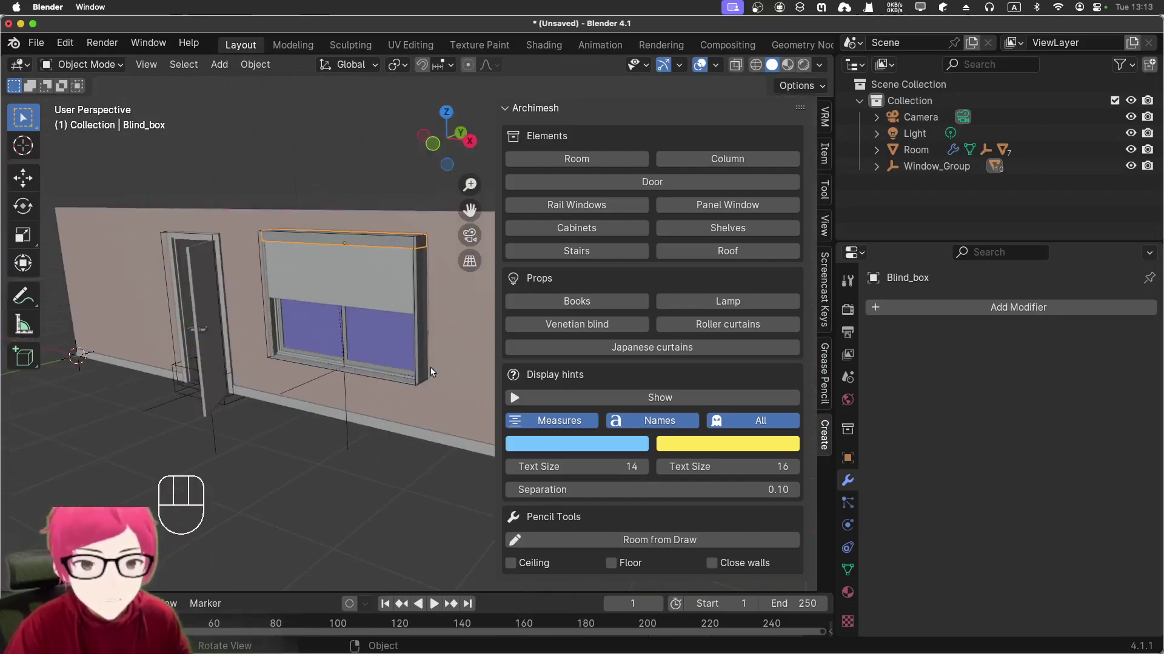
pyautogui.moveTo(337, 351); pyautogui.dragTo(372, 355, button='middle')
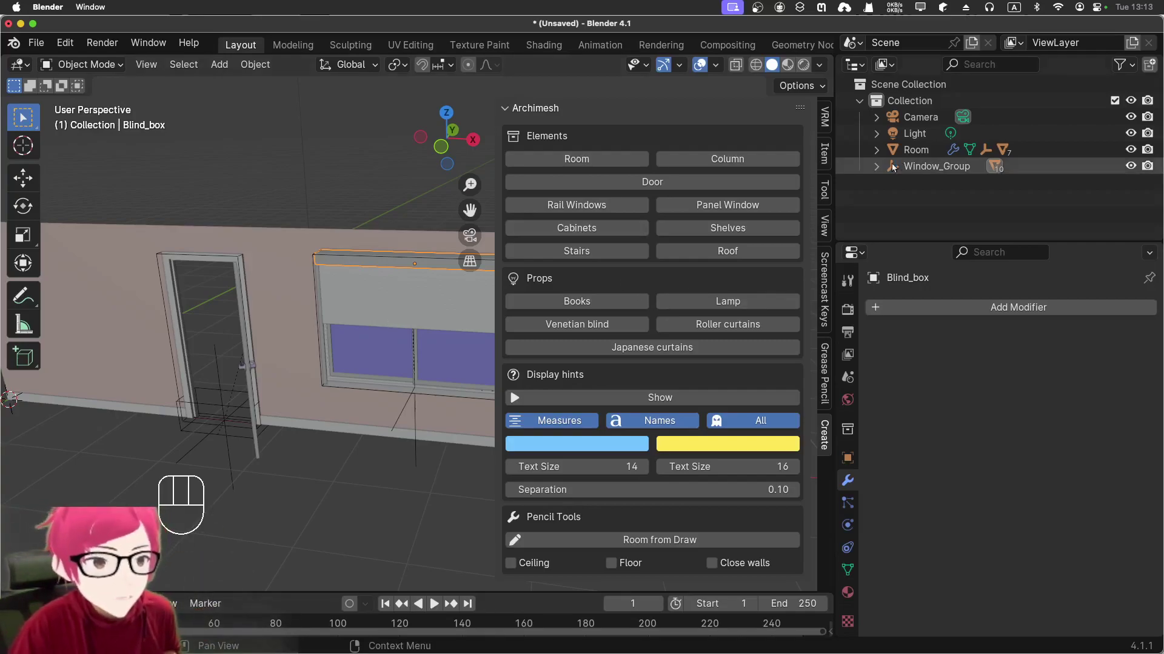
# Expand Window_Group, inspect the Room wall's Boolean hole modifiers, then select the blind box.
pyautogui.click(875, 167)
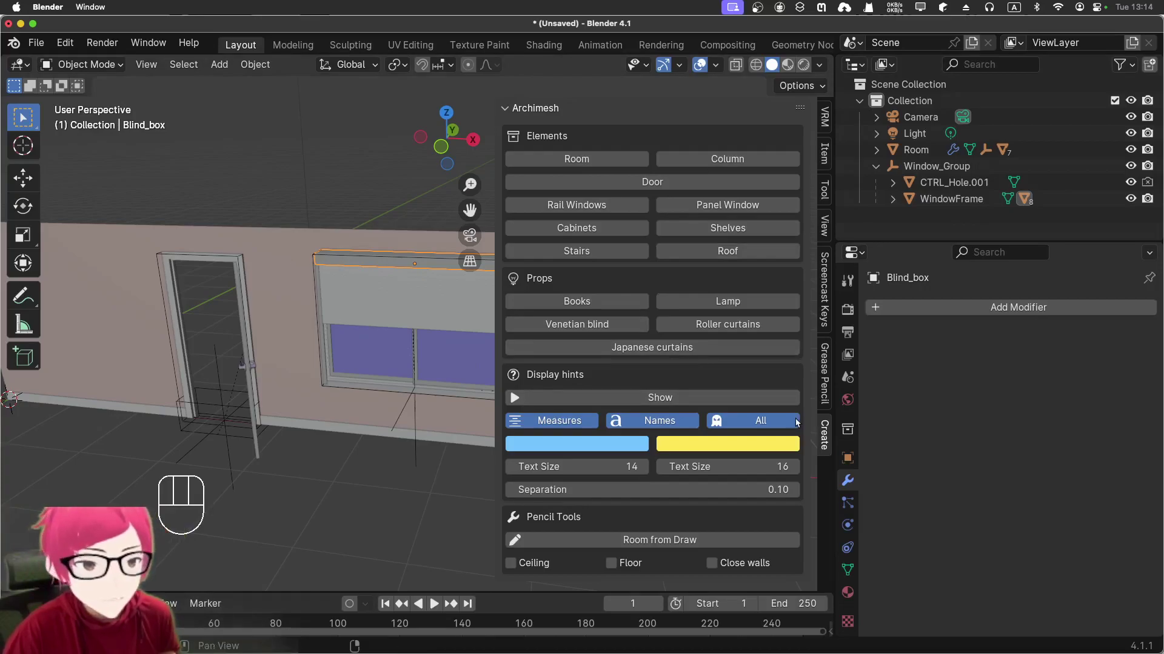
pyautogui.click(264, 313)
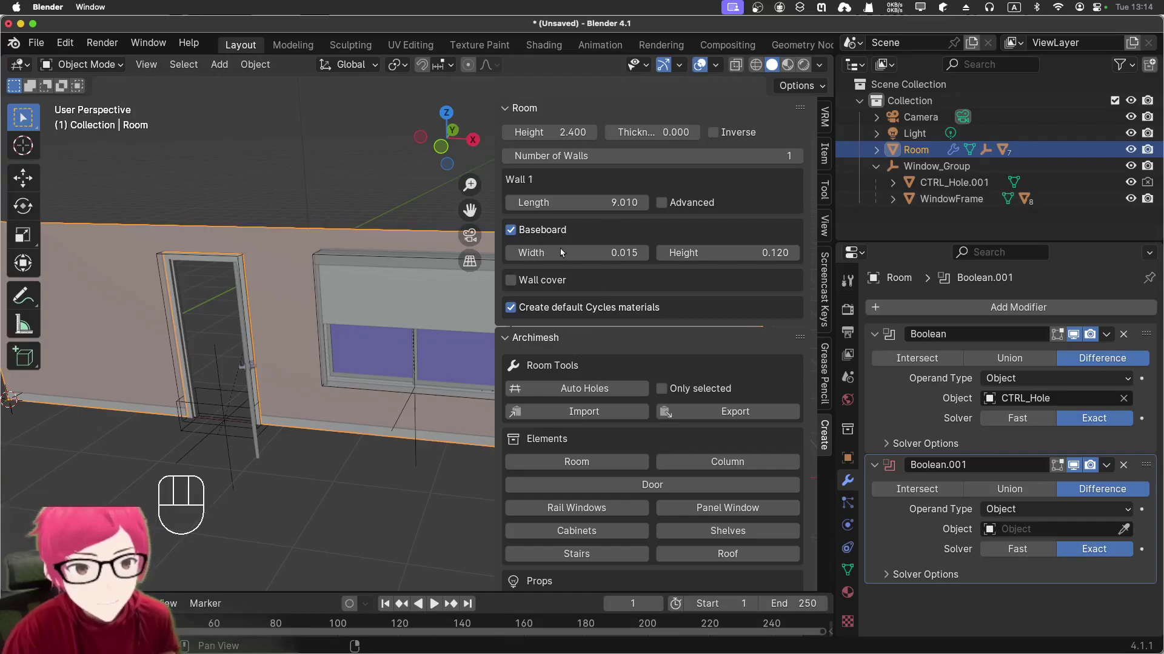
pyautogui.scroll(-10, 637, 431)
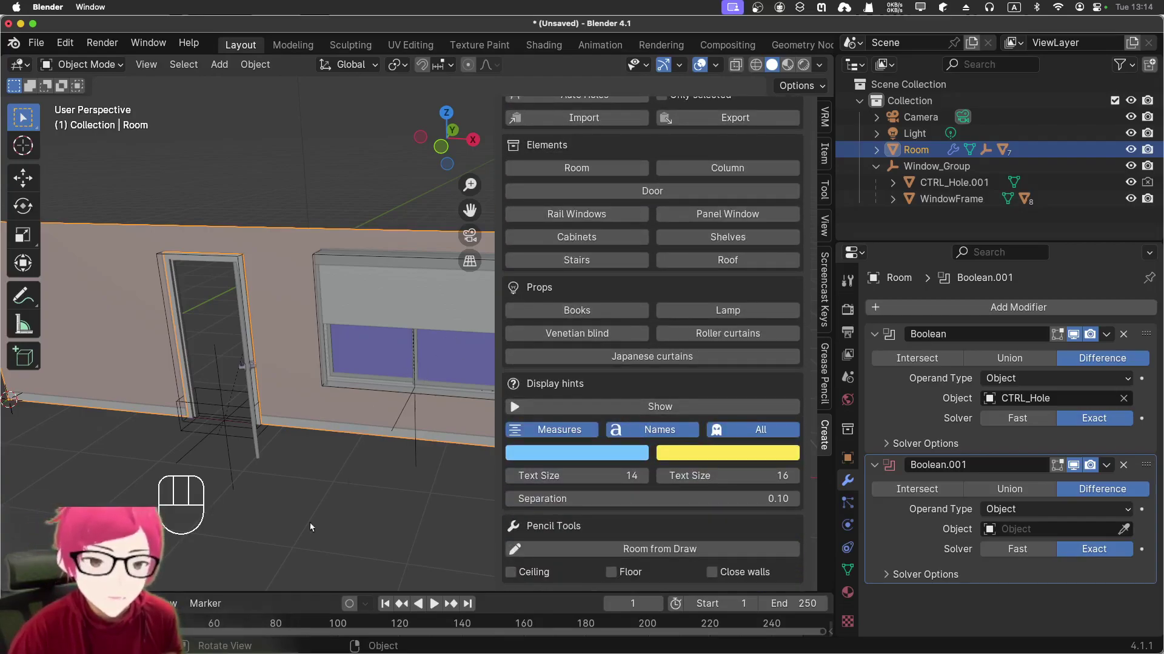
pyautogui.moveTo(422, 379); pyautogui.dragTo(291, 485, button='middle')
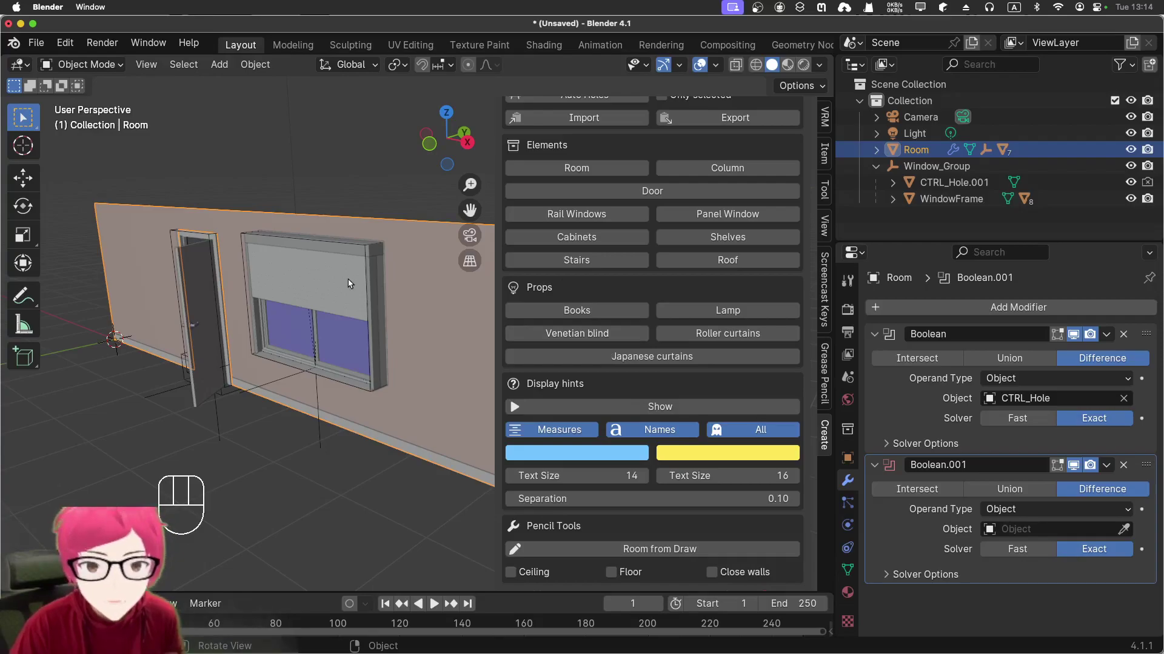
pyautogui.click(352, 258)
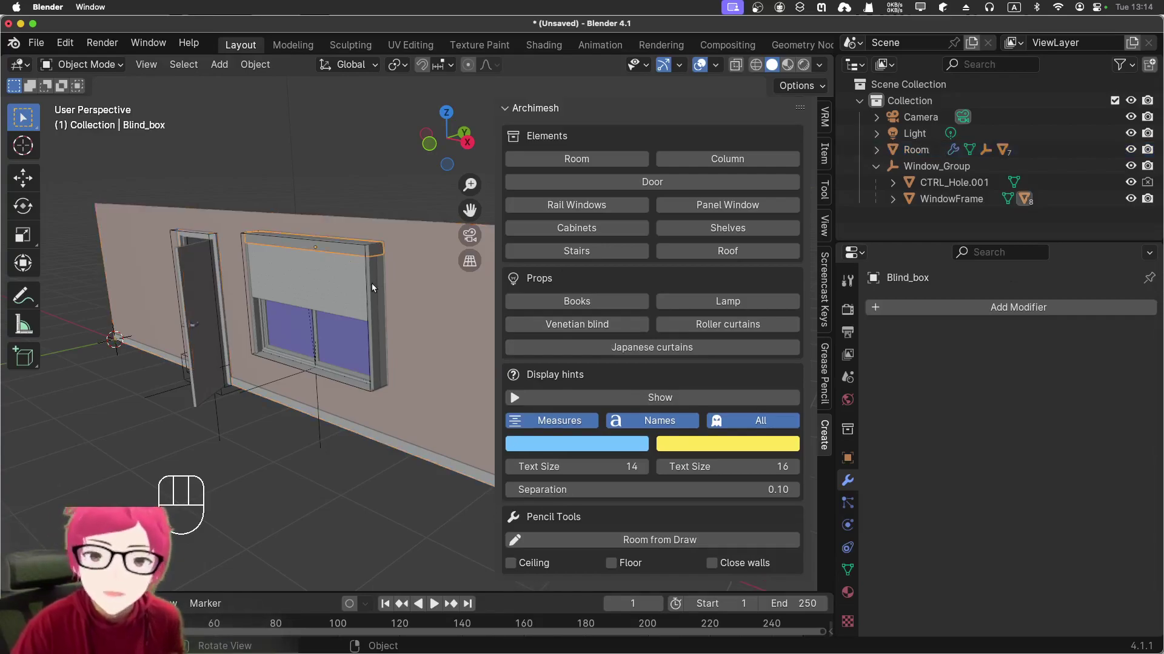